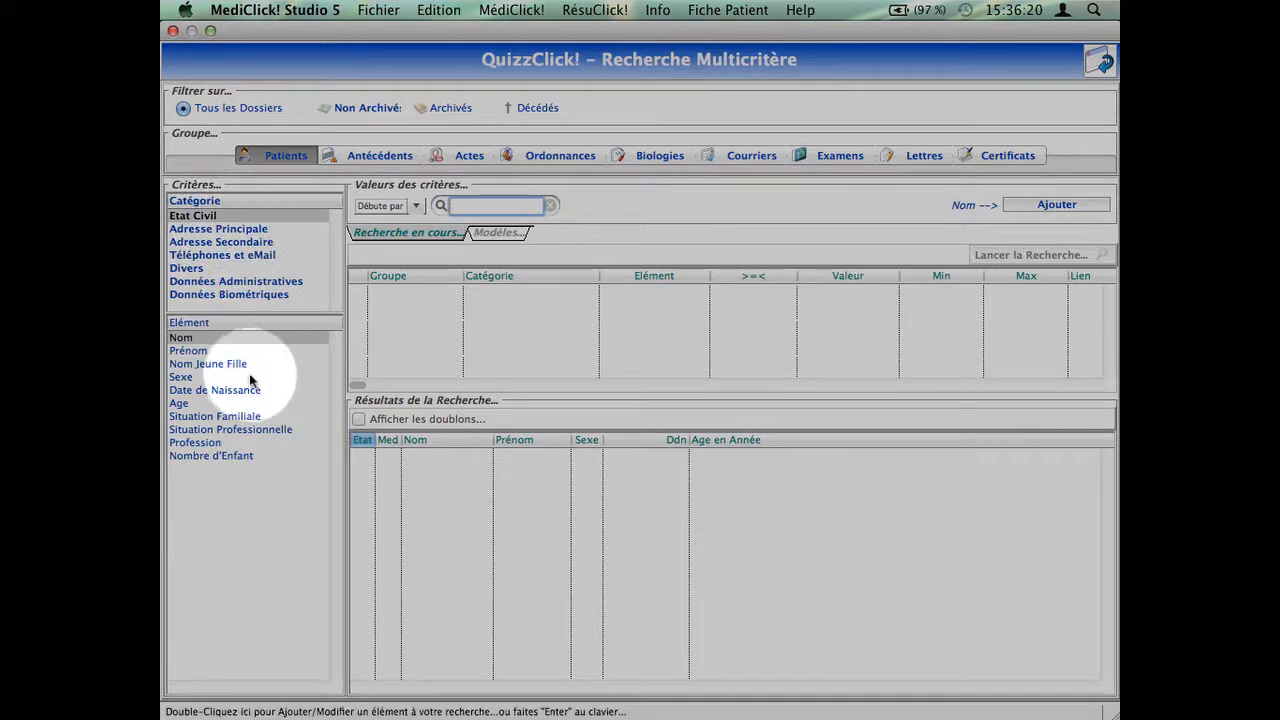
# Step: Add a patient civil-status criterion to the search with Sexe set to Femme
pyautogui.click(195, 377)
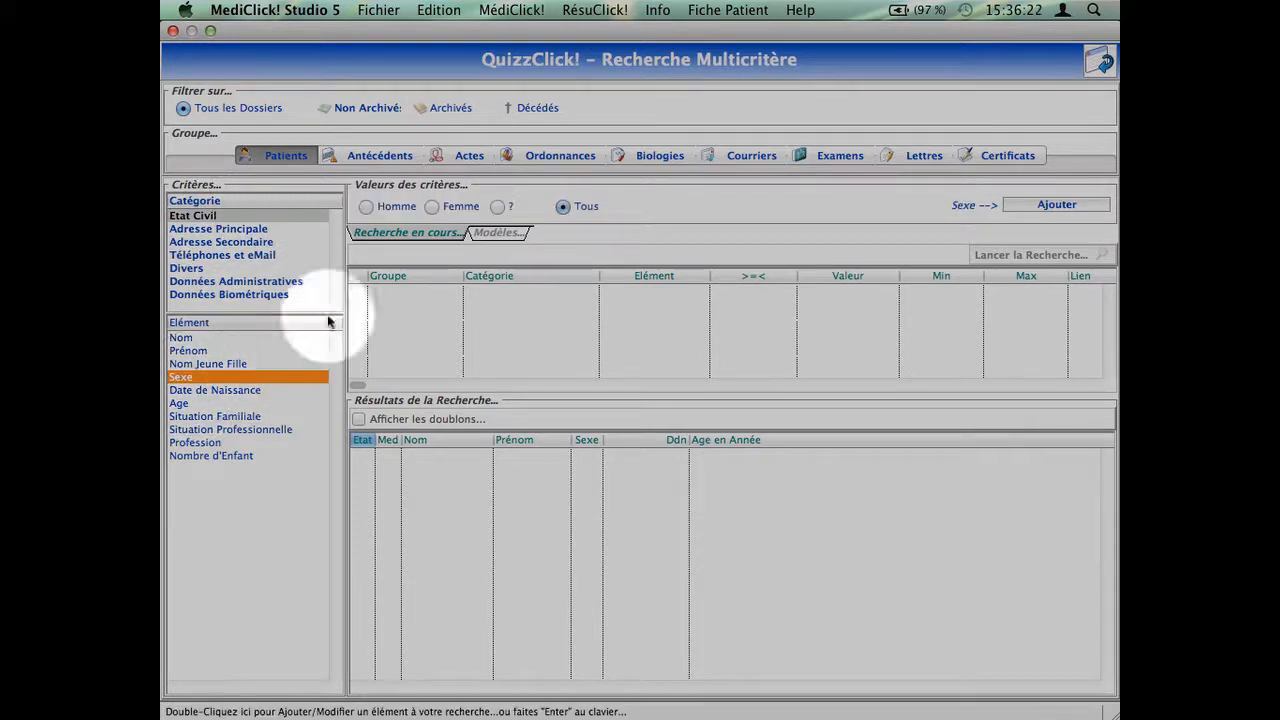
pyautogui.click(431, 208)
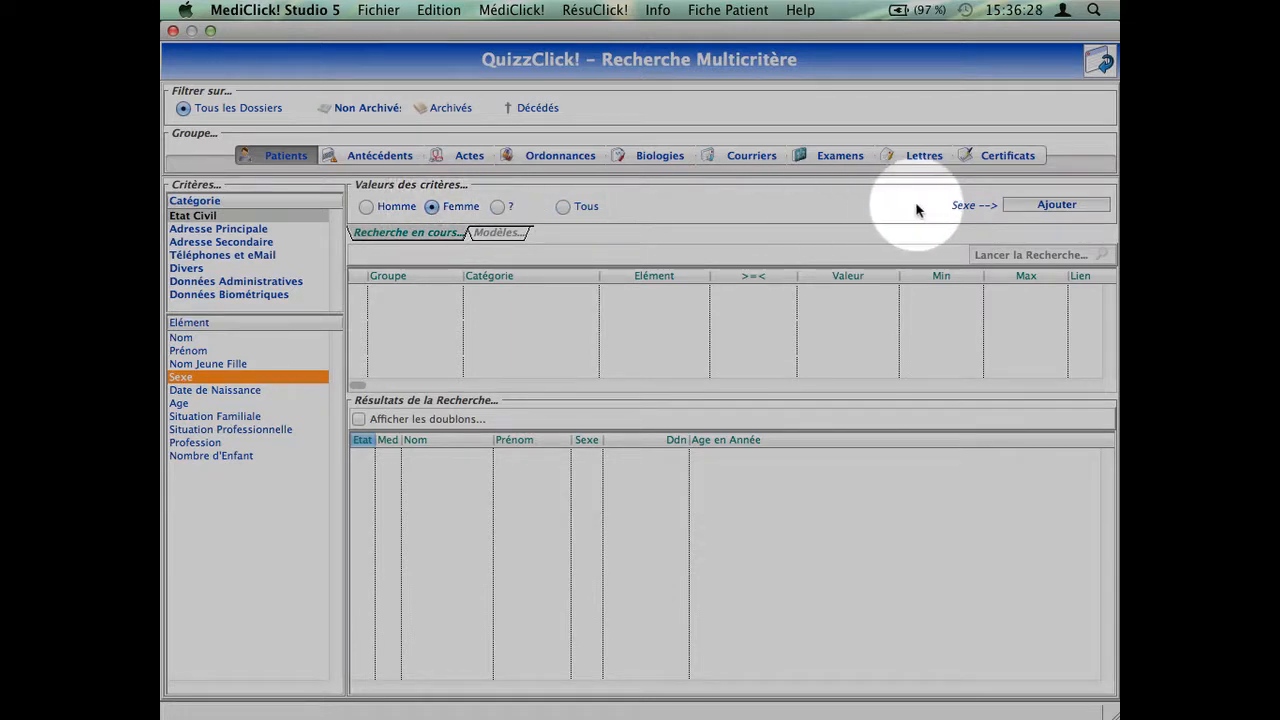
pyautogui.click(1030, 206)
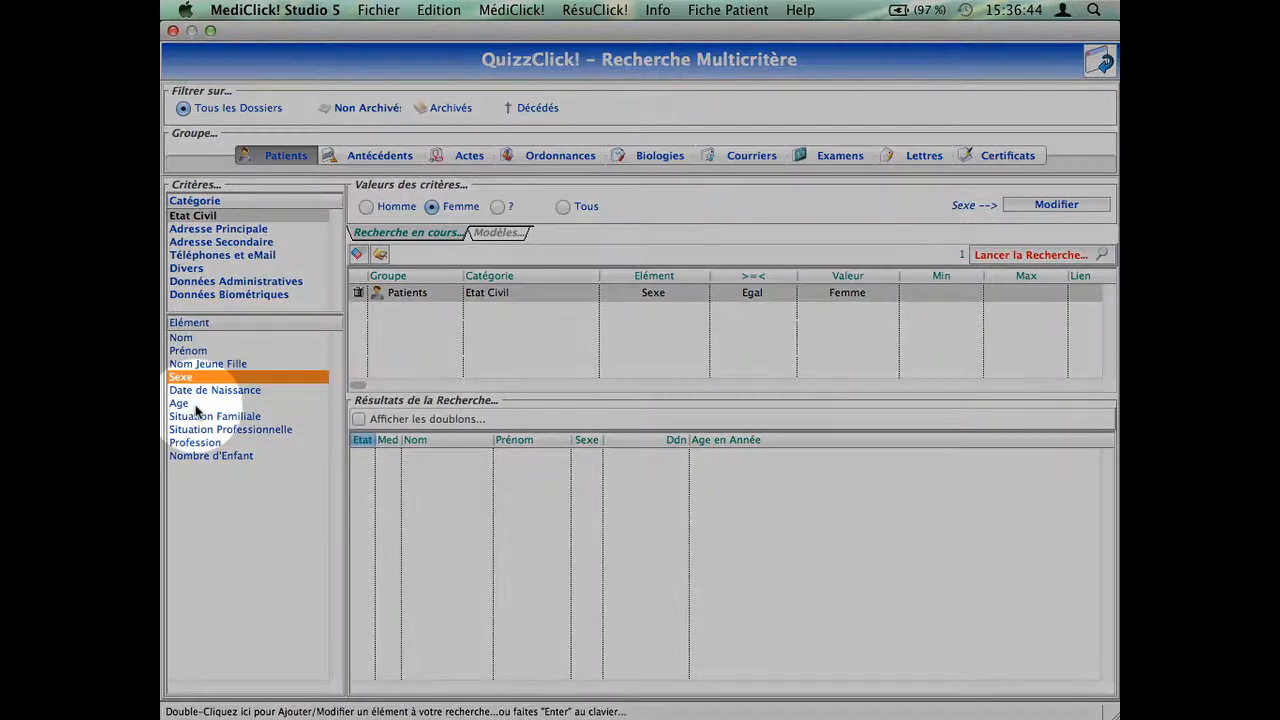
# Step: Add an Age criterion to the search with a minimum of 50 and a maximum of 70 years
pyautogui.click(196, 404)
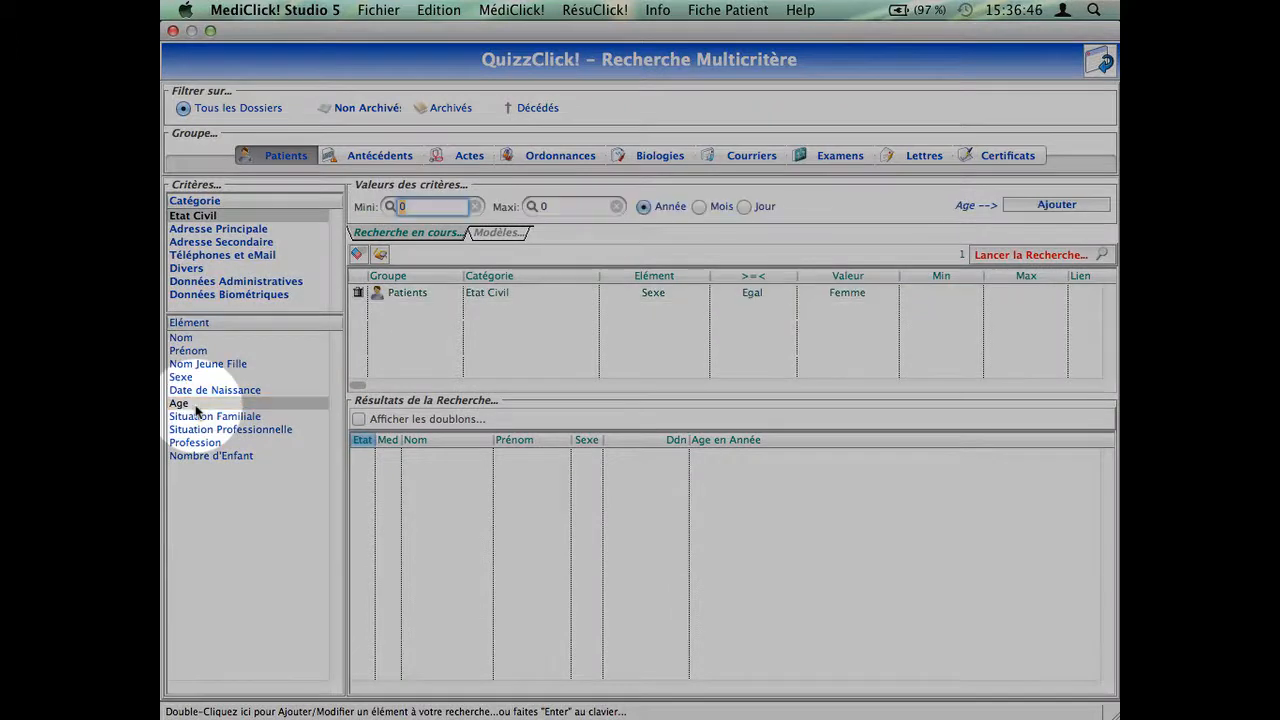
pyautogui.write('50')
pyautogui.press('Tab')
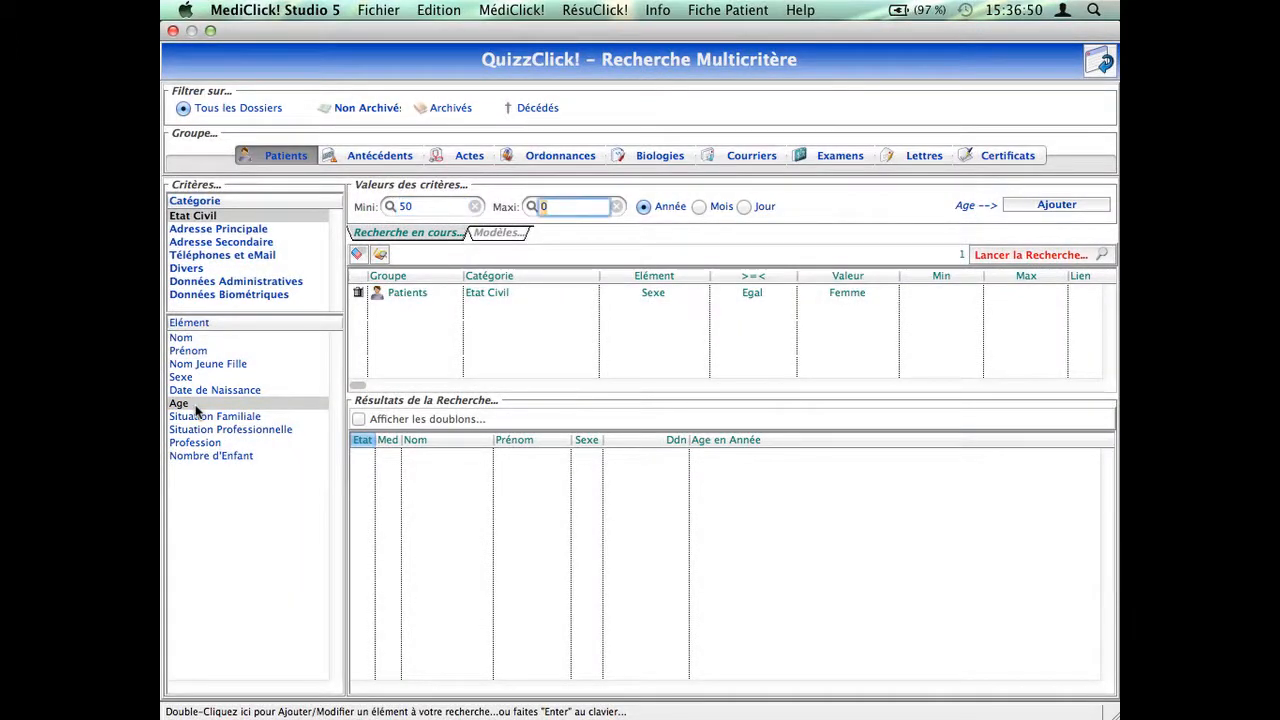
pyautogui.write('70')
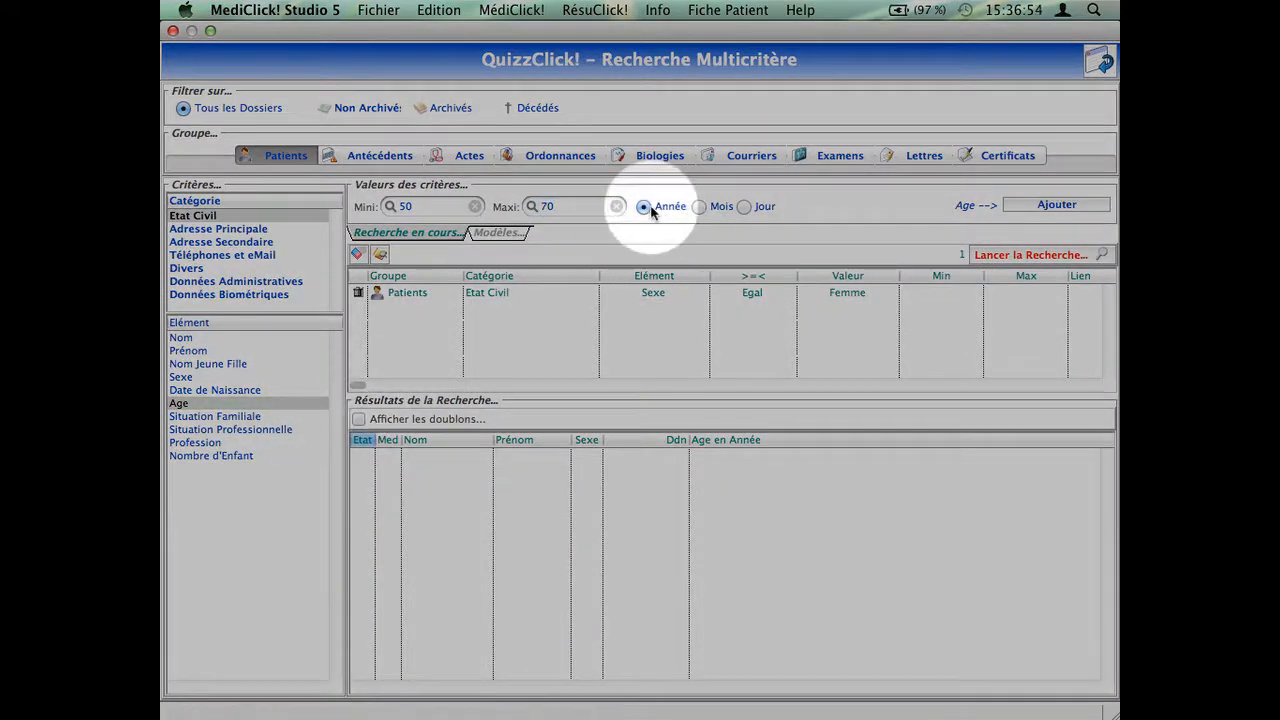
pyautogui.click(1058, 204)
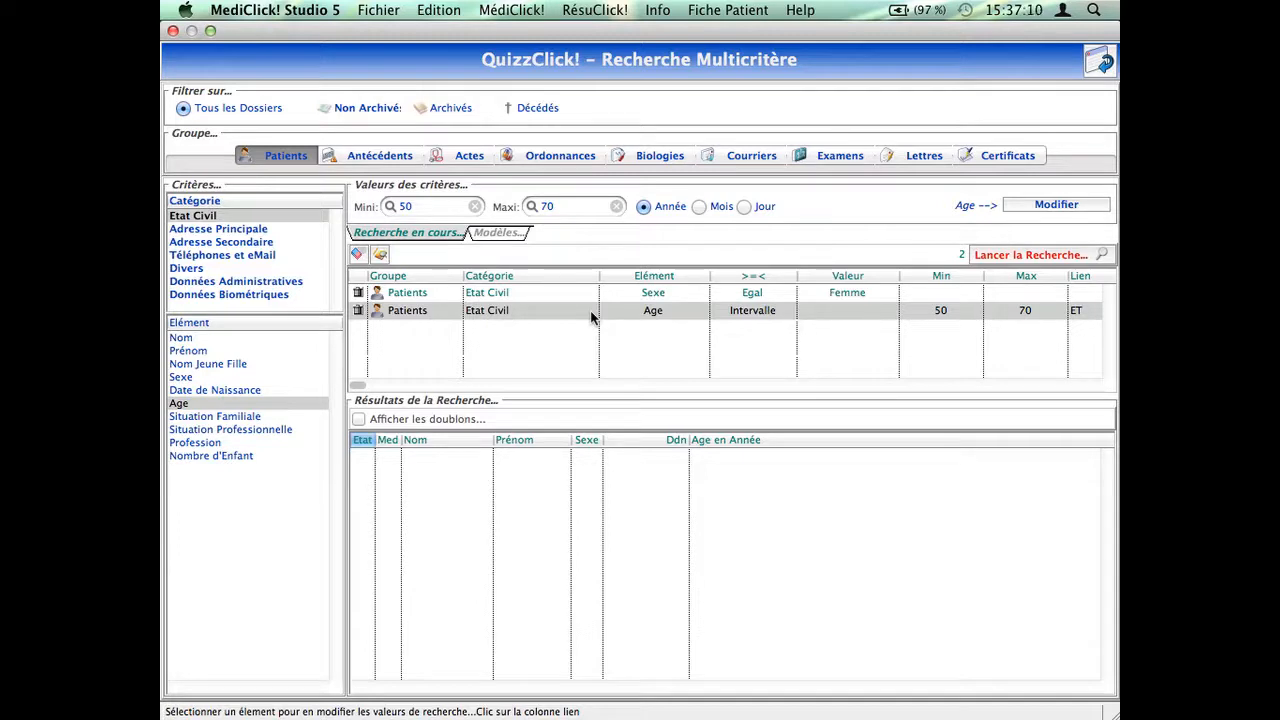
# Step: Find Mammographie among the exam names and add it to the search as an Inclus criterion
pyautogui.click(829, 157)
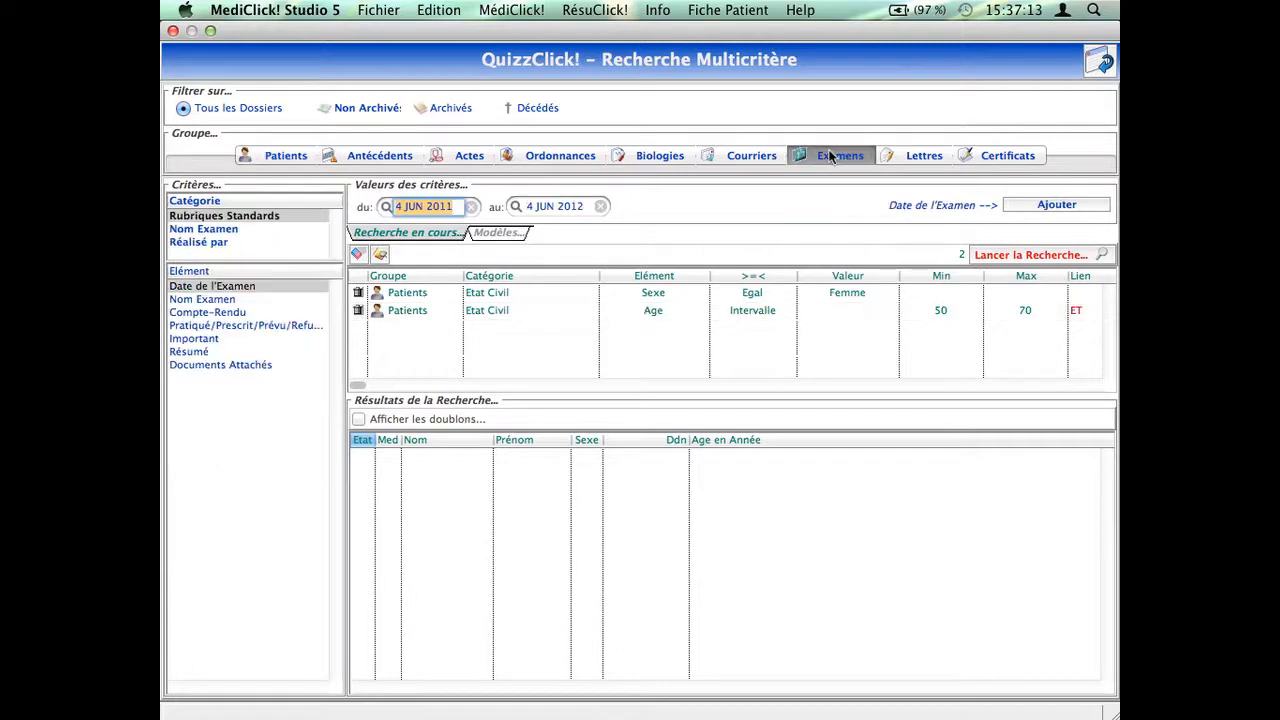
pyautogui.click(238, 229)
pyautogui.click(220, 276)
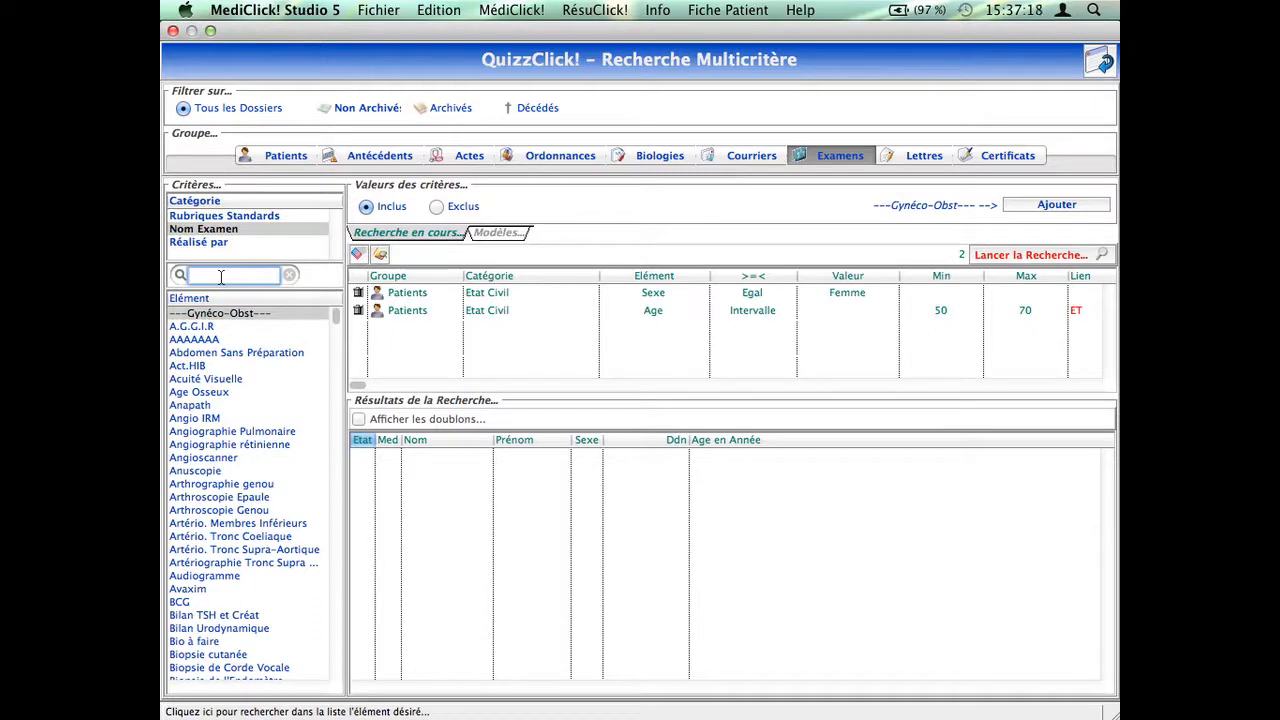
pyautogui.write('mam')
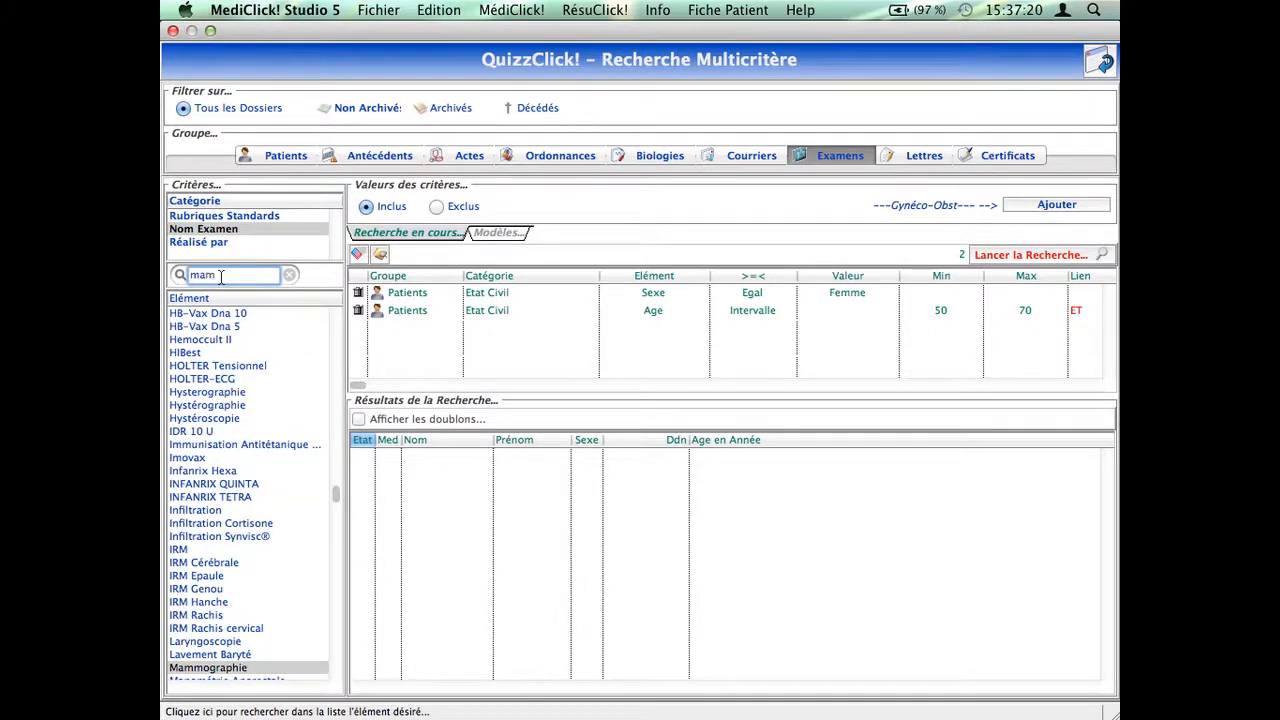
pyautogui.scroll(-5, 240, 598)
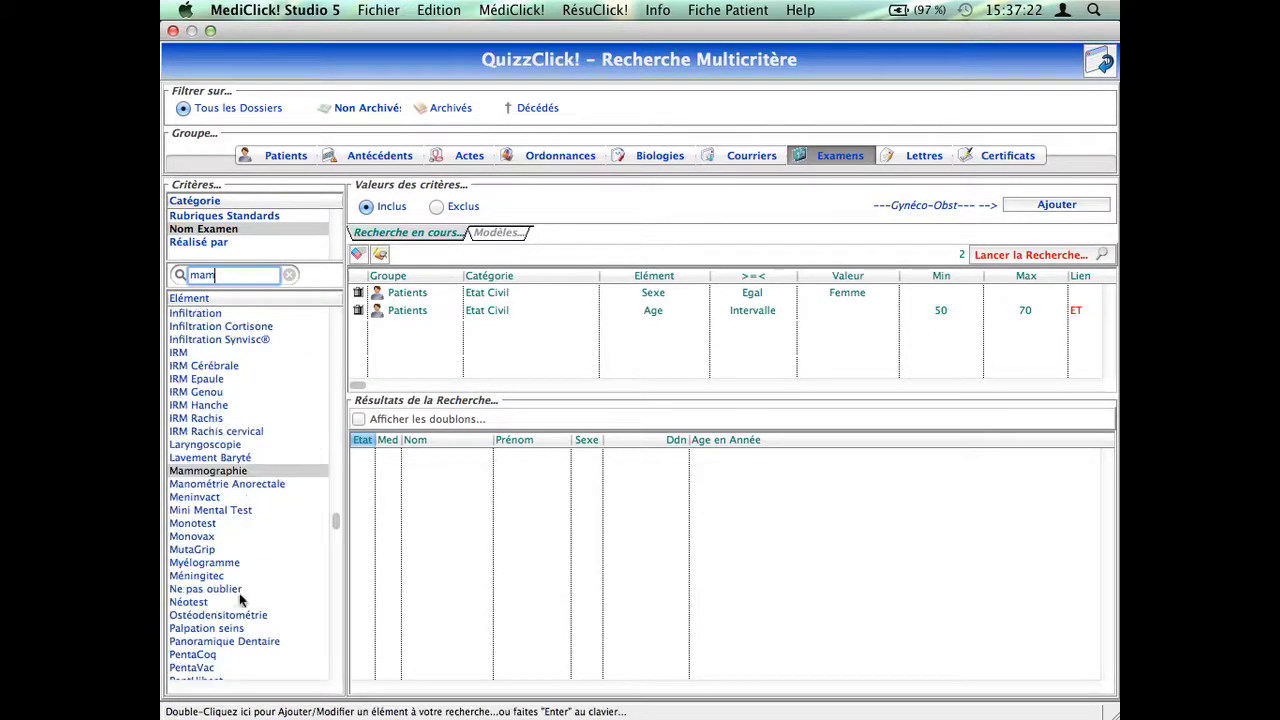
pyautogui.click(215, 472)
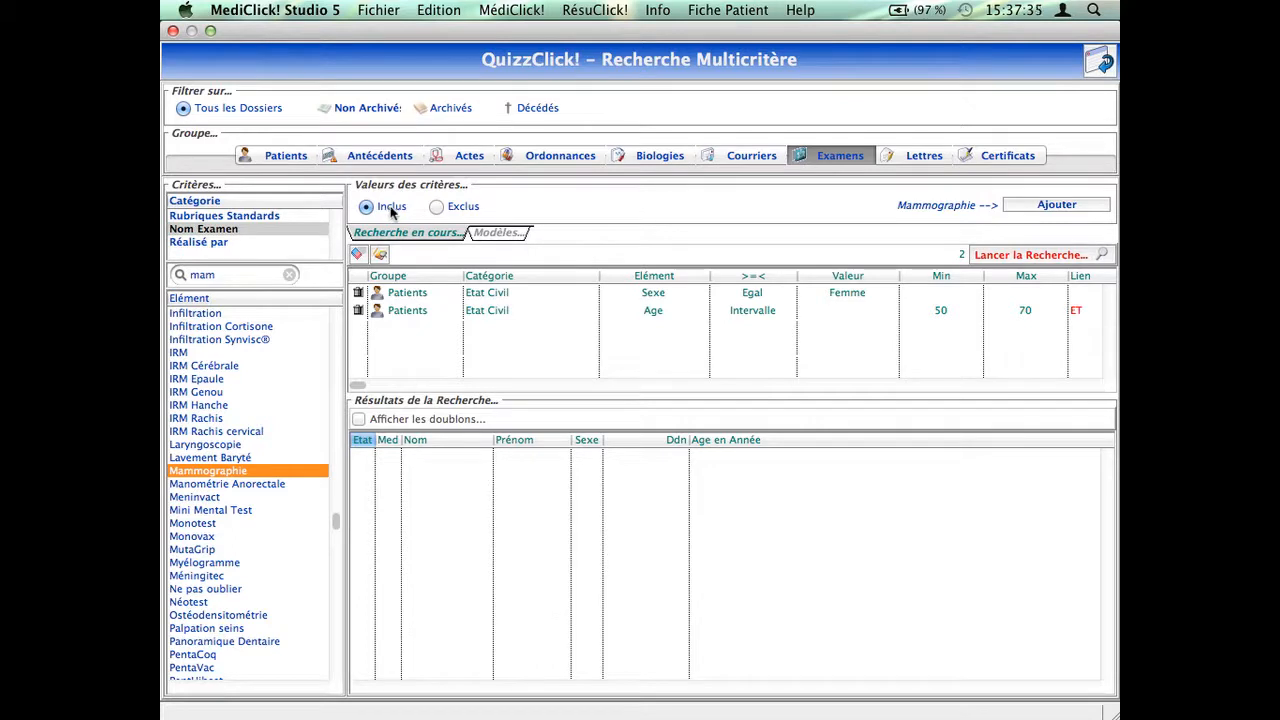
pyautogui.click(1055, 205)
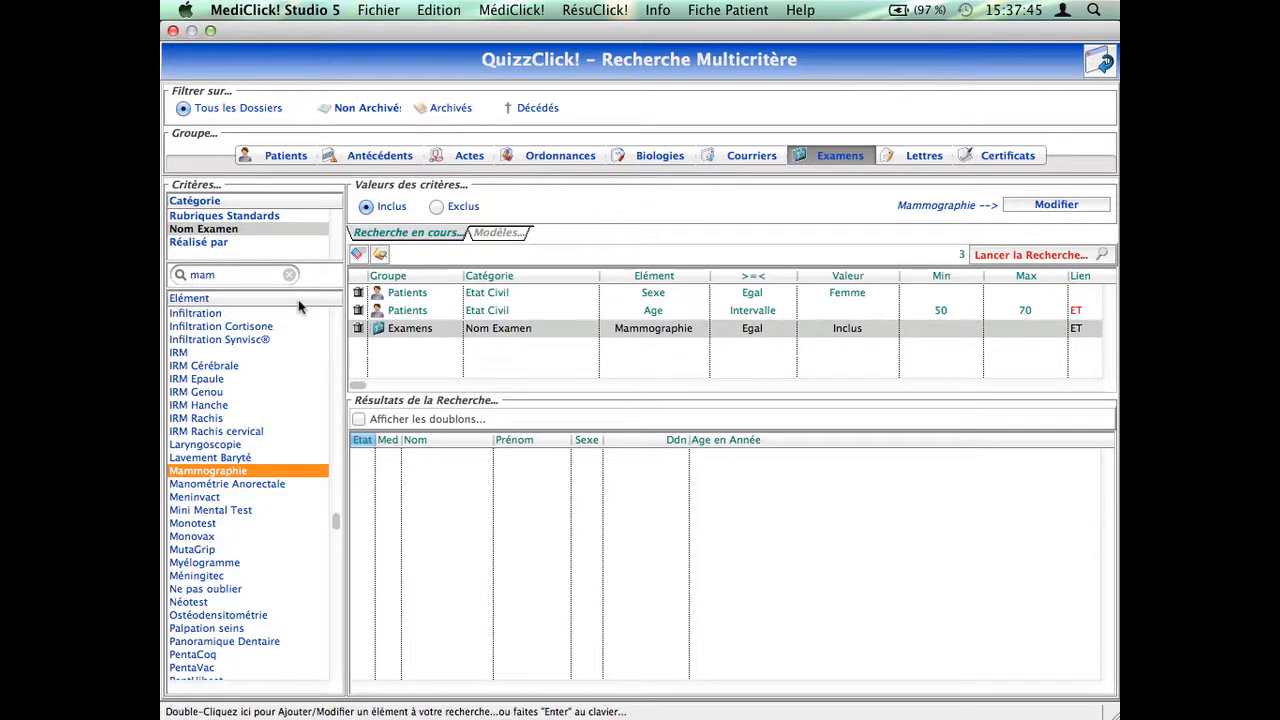
# Step: Add an exam date criterion from 1 JAN 2001 to 31 DEC 2001 and run the search
pyautogui.click(255, 216)
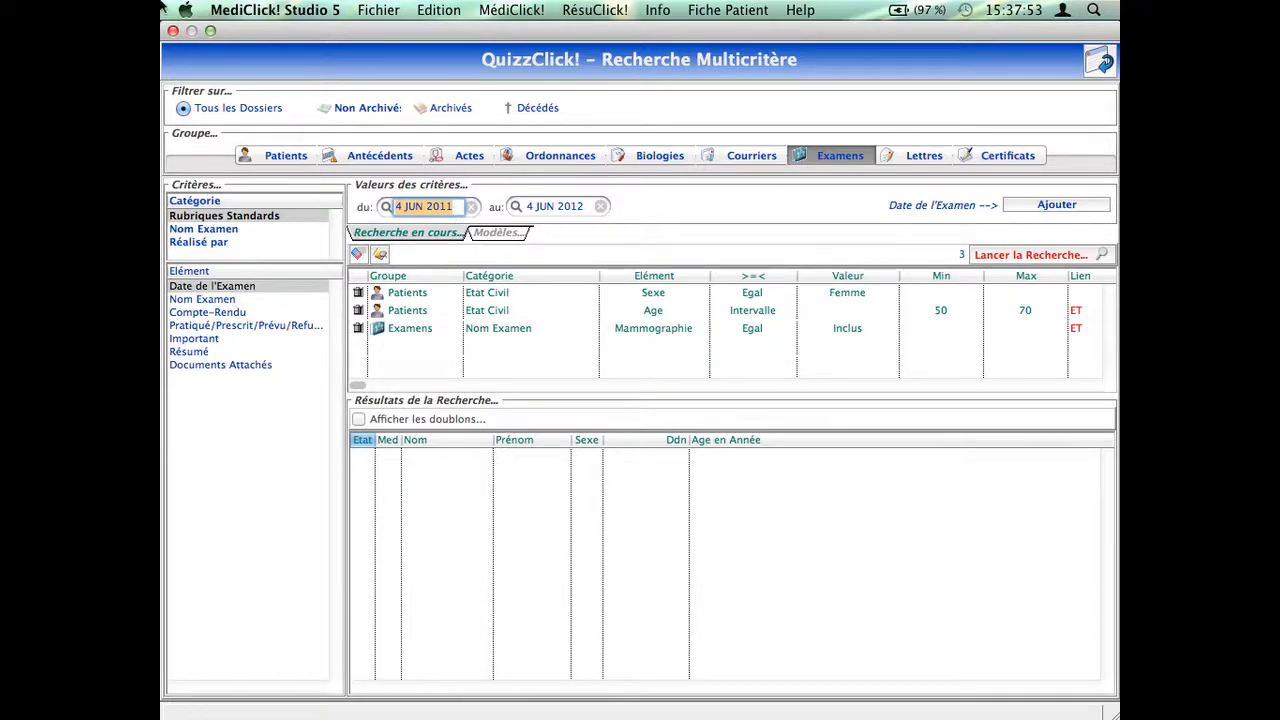
pyautogui.write('010101')
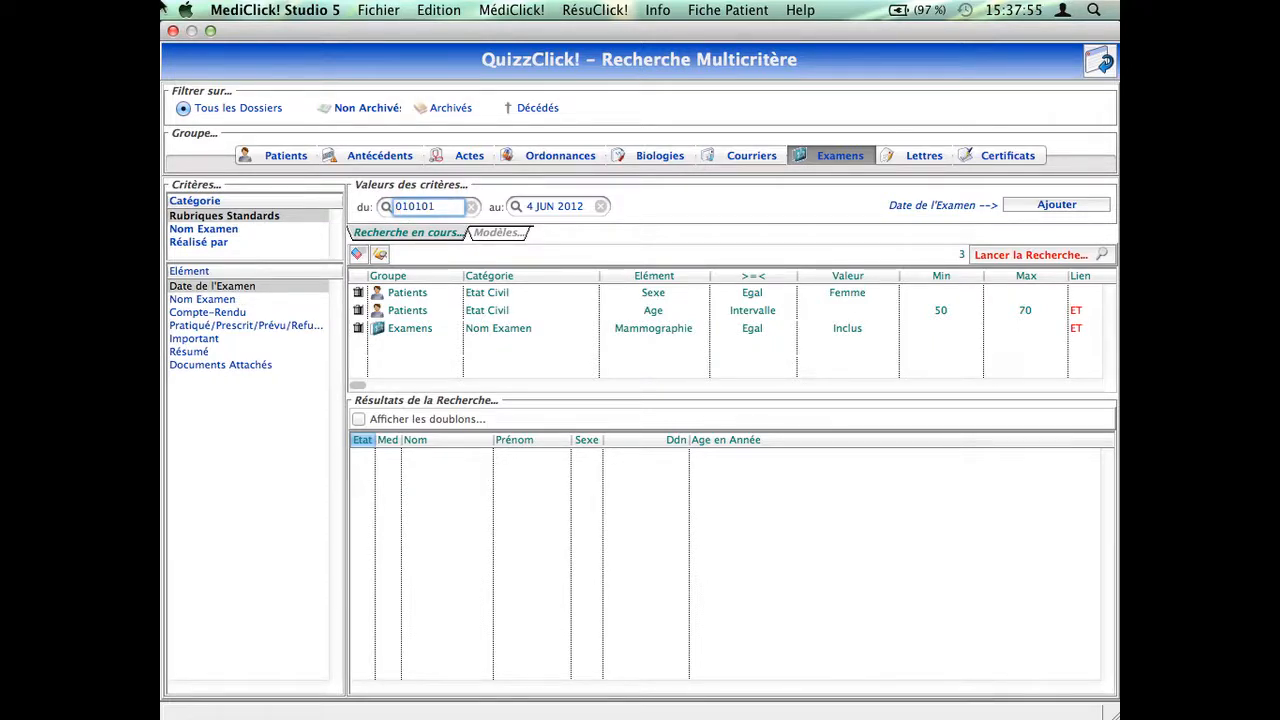
pyautogui.press('Tab')
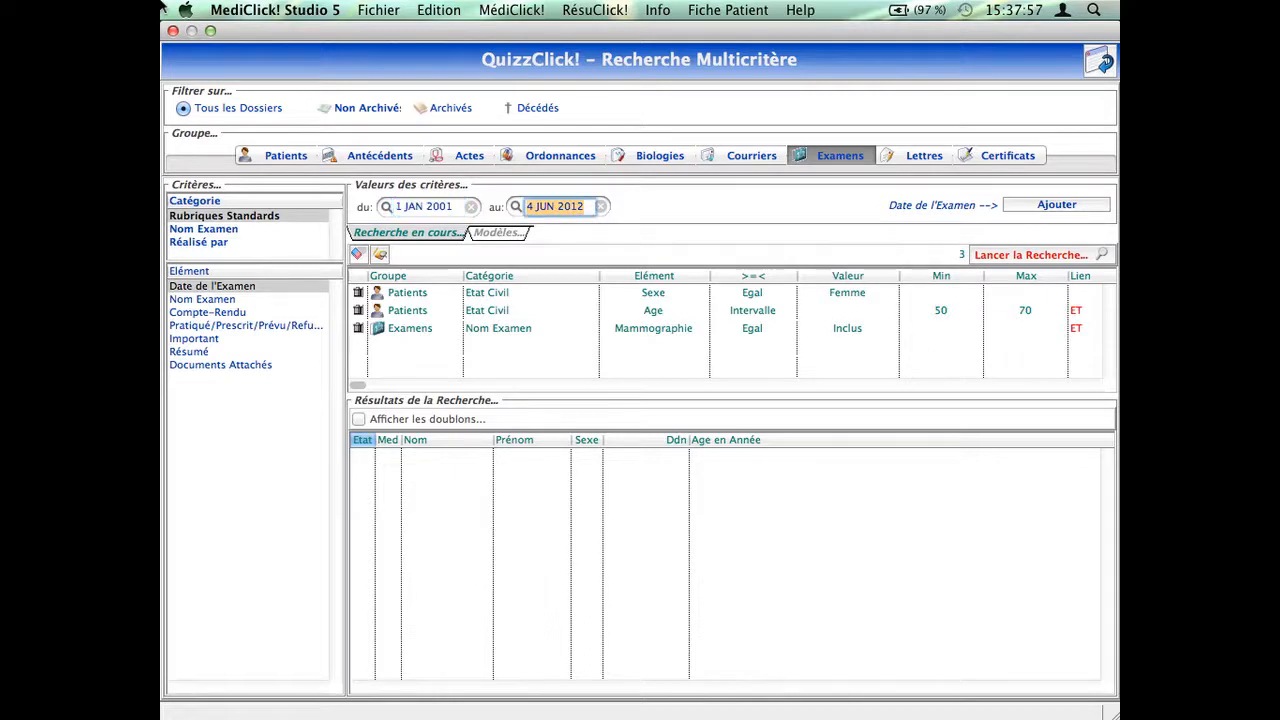
pyautogui.write('311201')
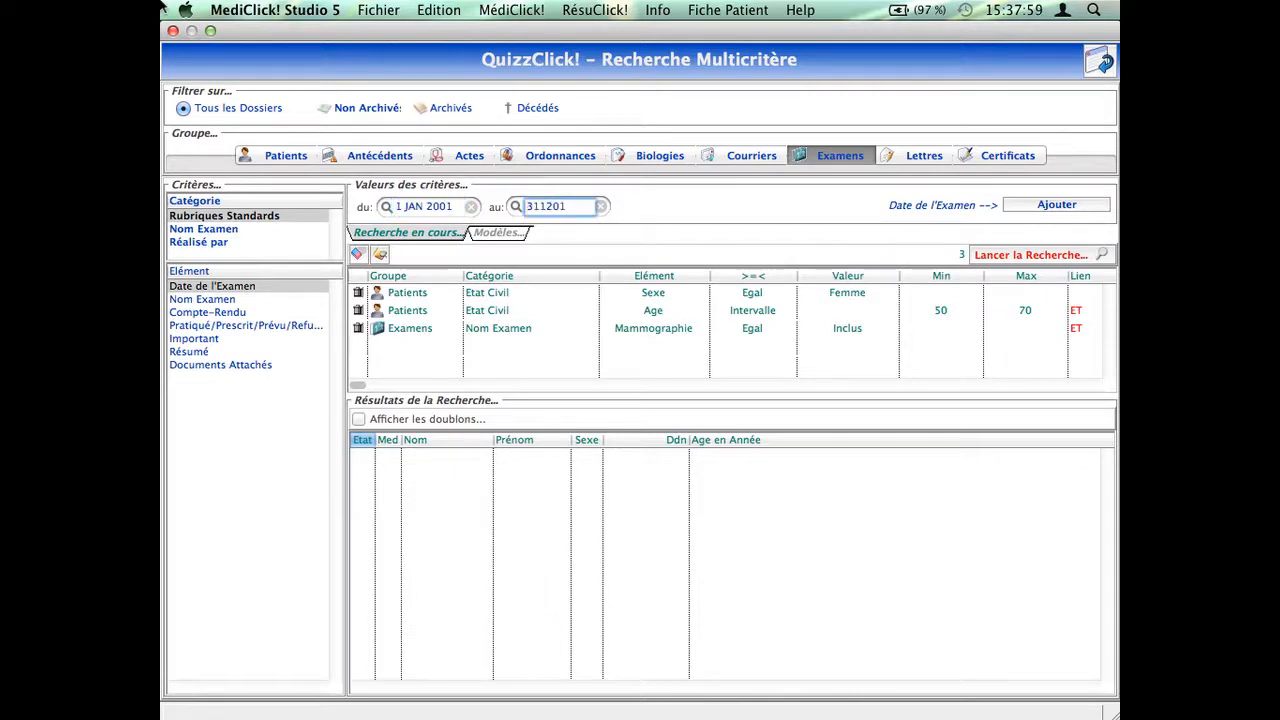
pyautogui.click(1029, 206)
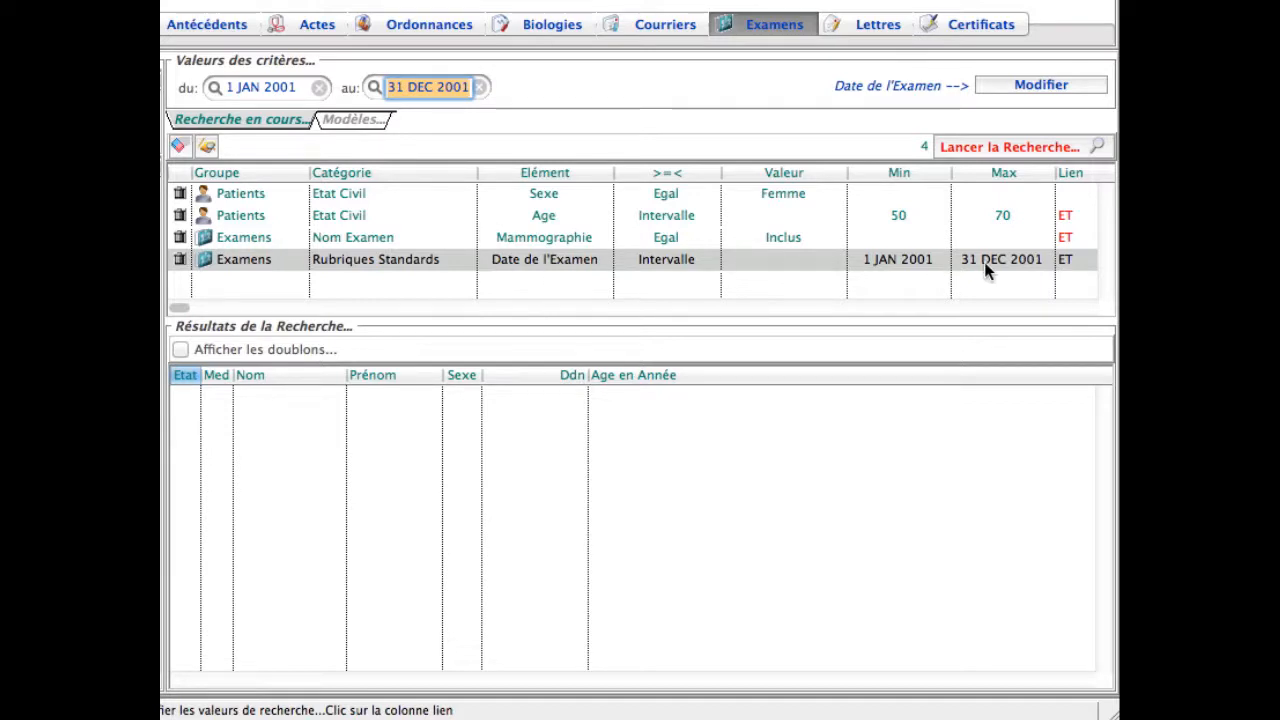
pyautogui.click(965, 150)
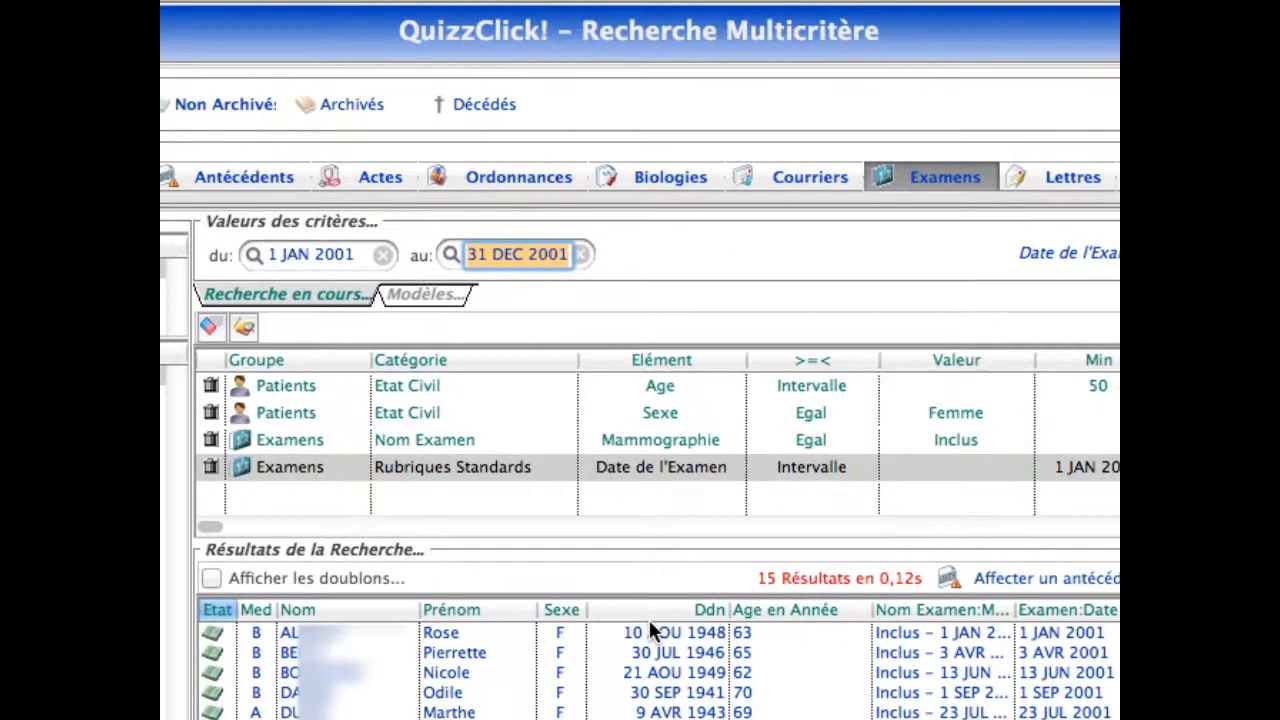
# Step: Save the current search criteria as a model named "F 50_70a M+ 2001"
pyautogui.click(245, 330)
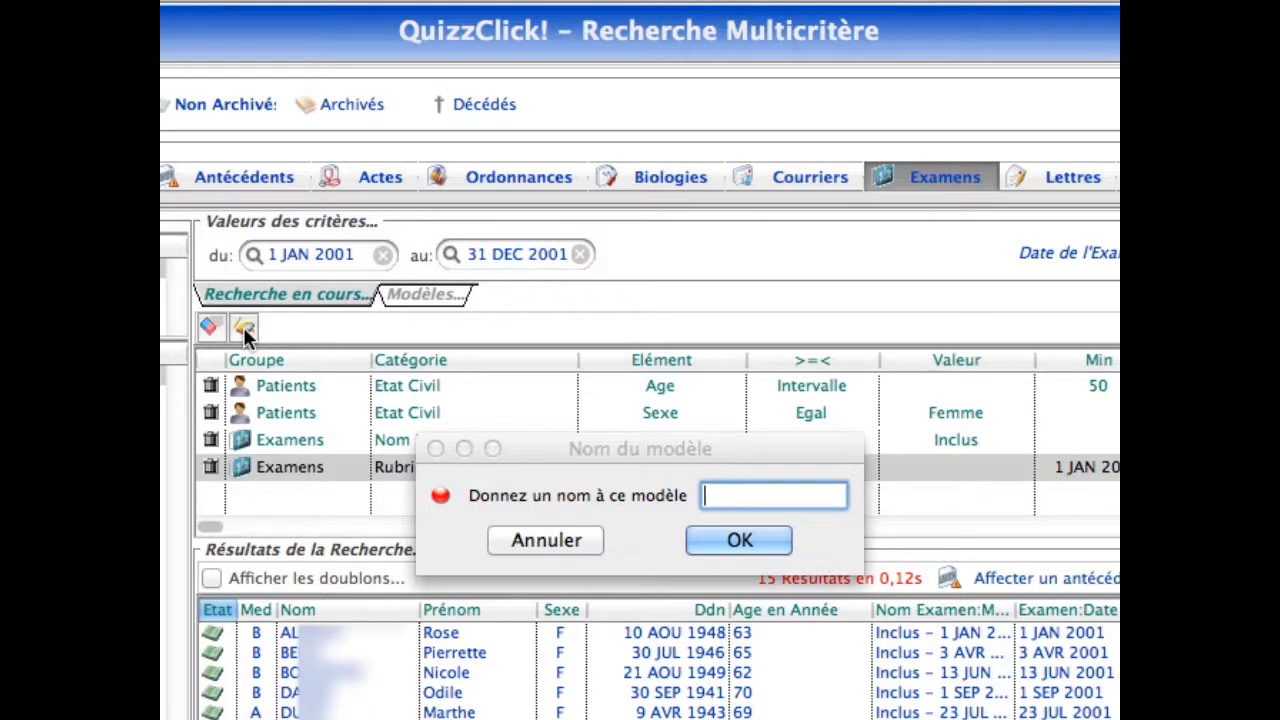
pyautogui.write('F 50_70a M')
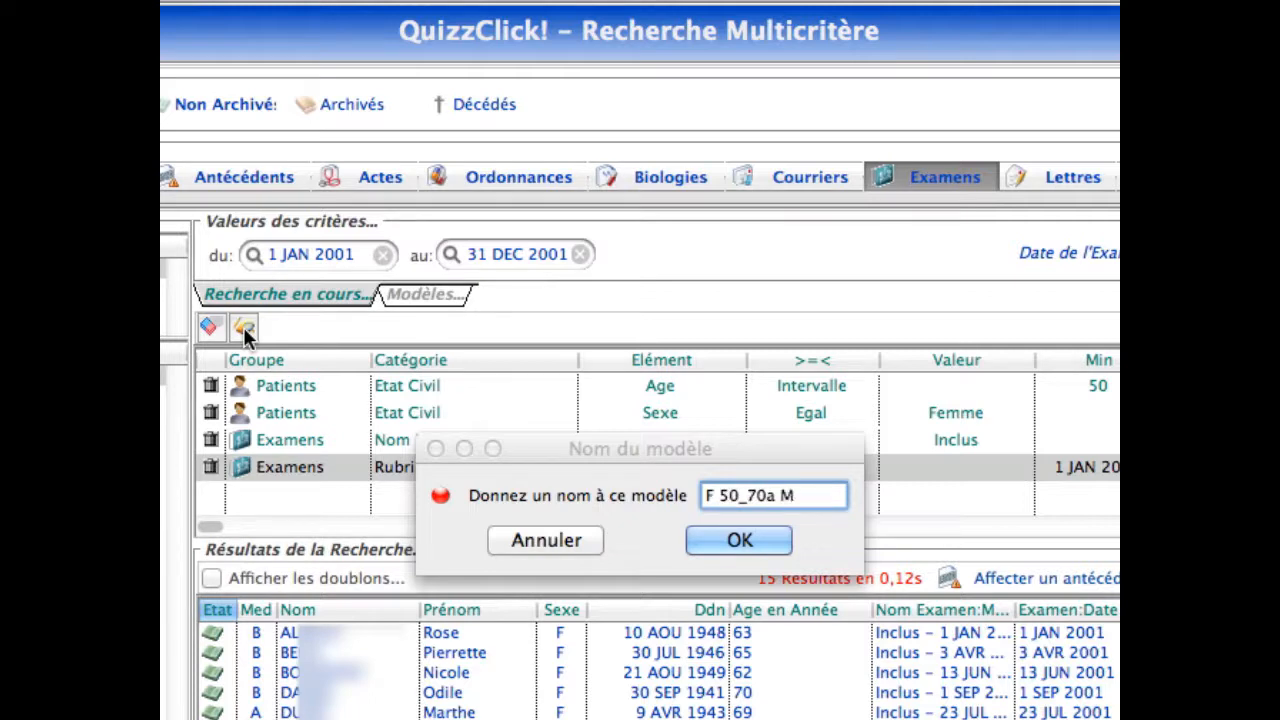
pyautogui.write('=')
pyautogui.press('BackSpace')
pyautogui.write('=')
pyautogui.press('BackSpace')
pyautogui.write('+ 2001')
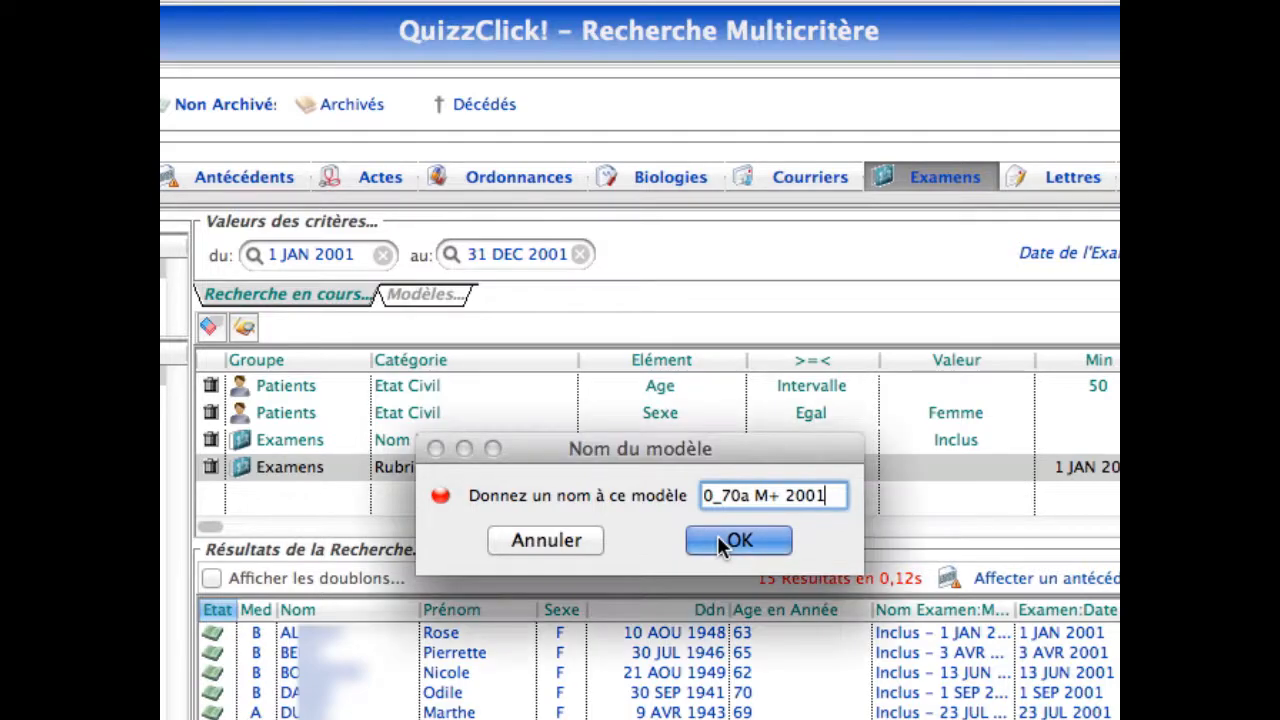
pyautogui.click(717, 535)
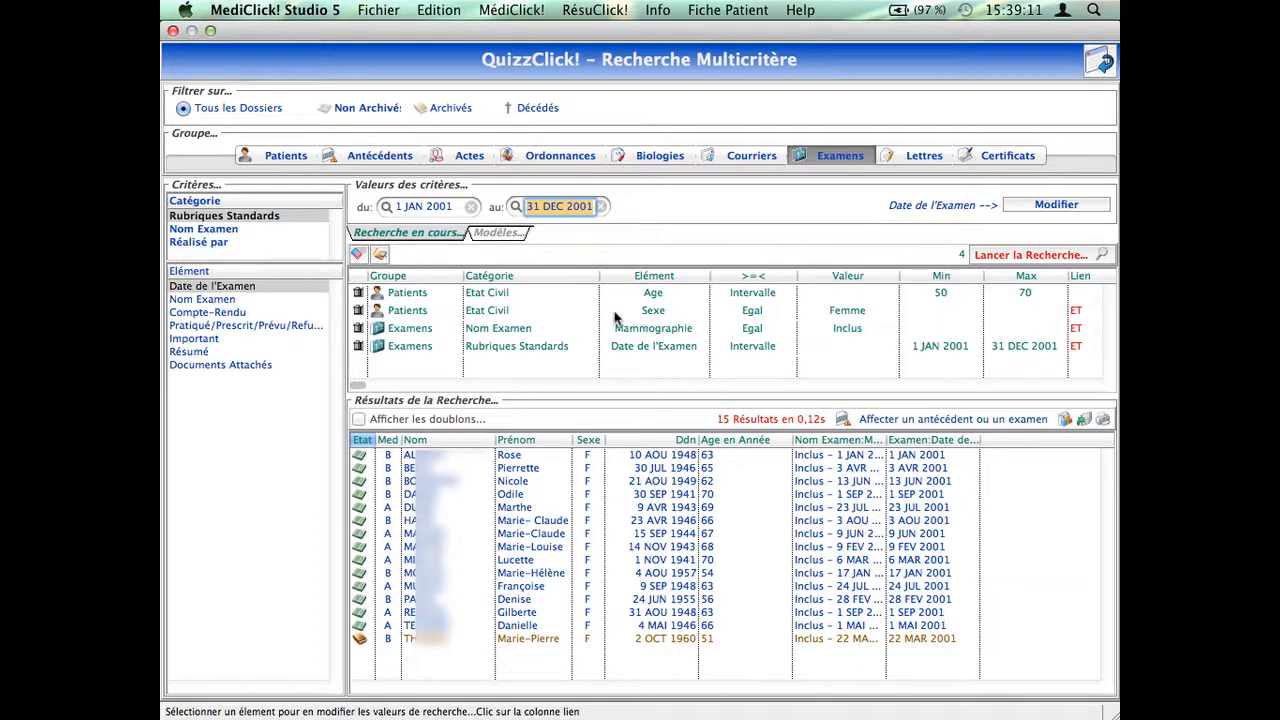
# Step: Clear all current search criteria, return to the patient record and reopen the QuizzClick! multi-criteria search
pyautogui.click(358, 256)
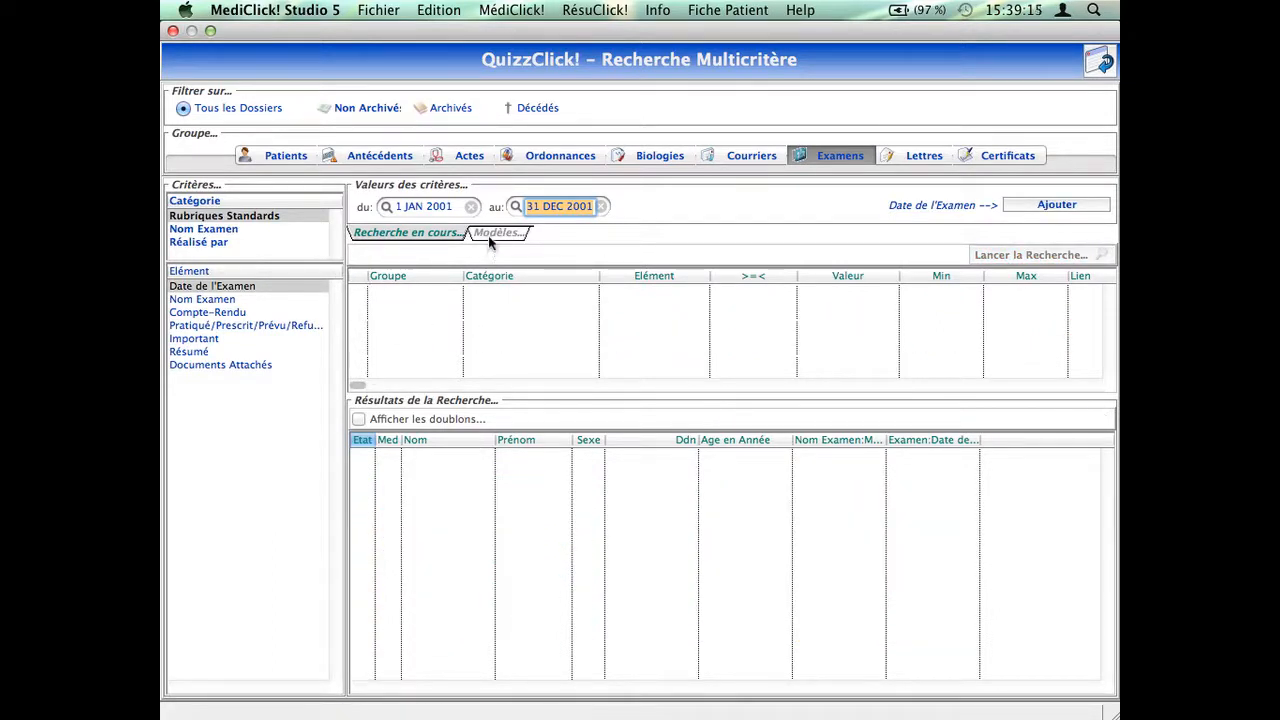
pyautogui.click(1100, 62)
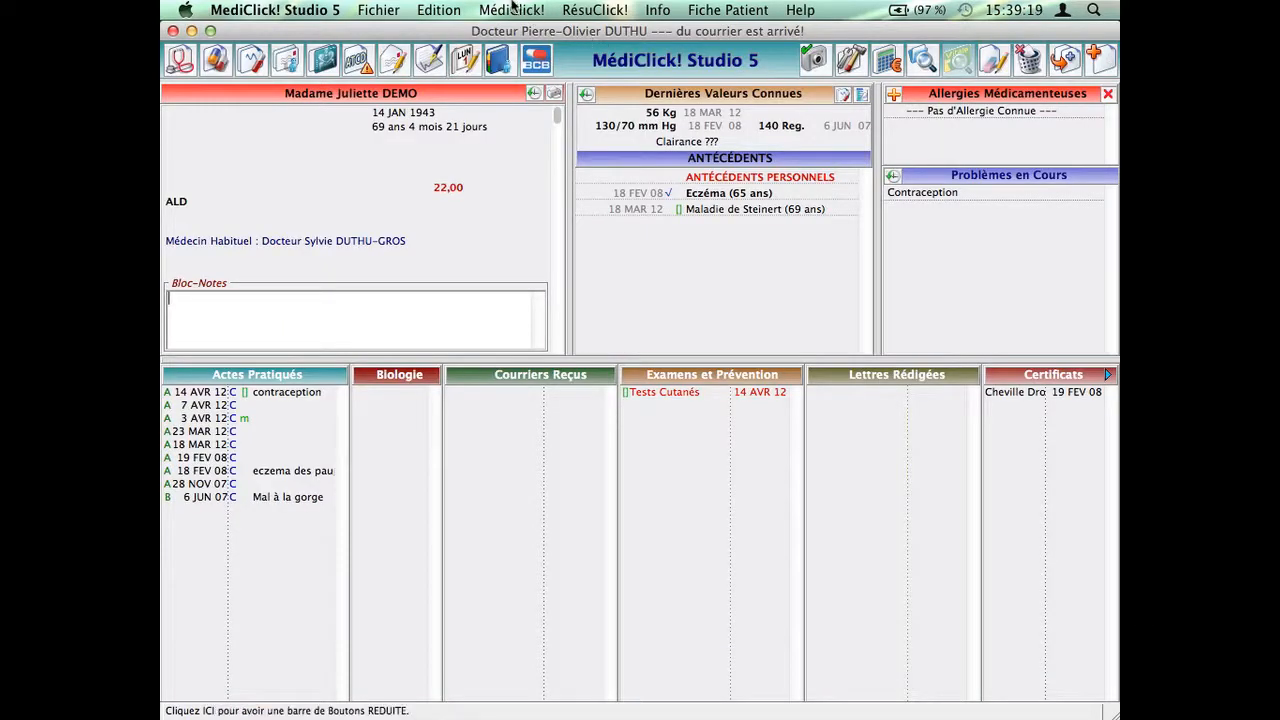
pyautogui.click(513, 8)
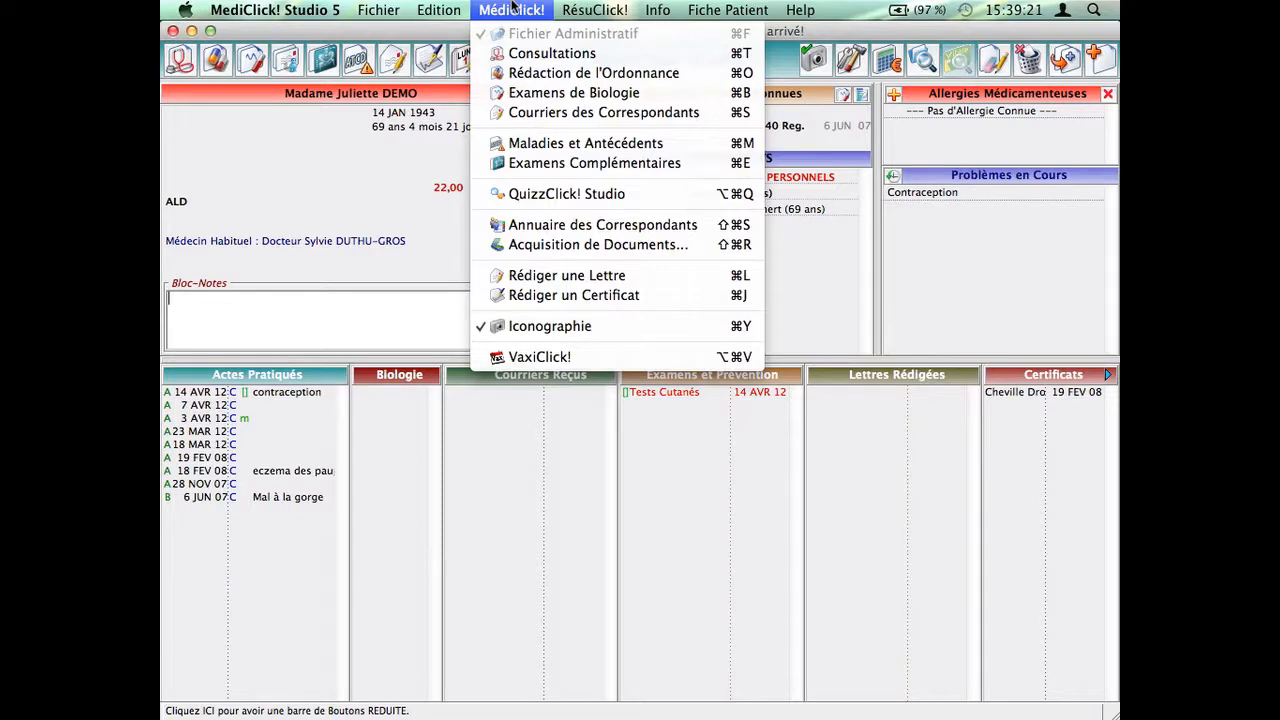
pyautogui.click(524, 196)
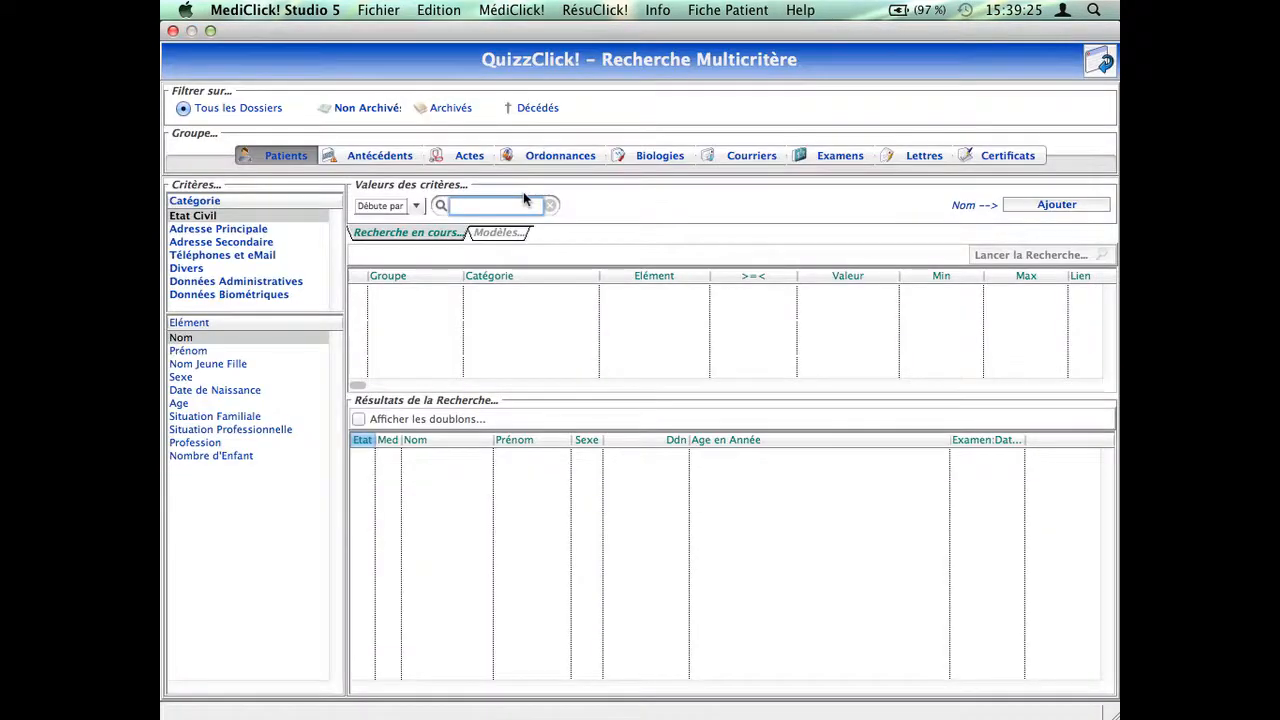
# Step: Load the saved search model "F 50_70a M+ 2001" and run its search
pyautogui.click(503, 232)
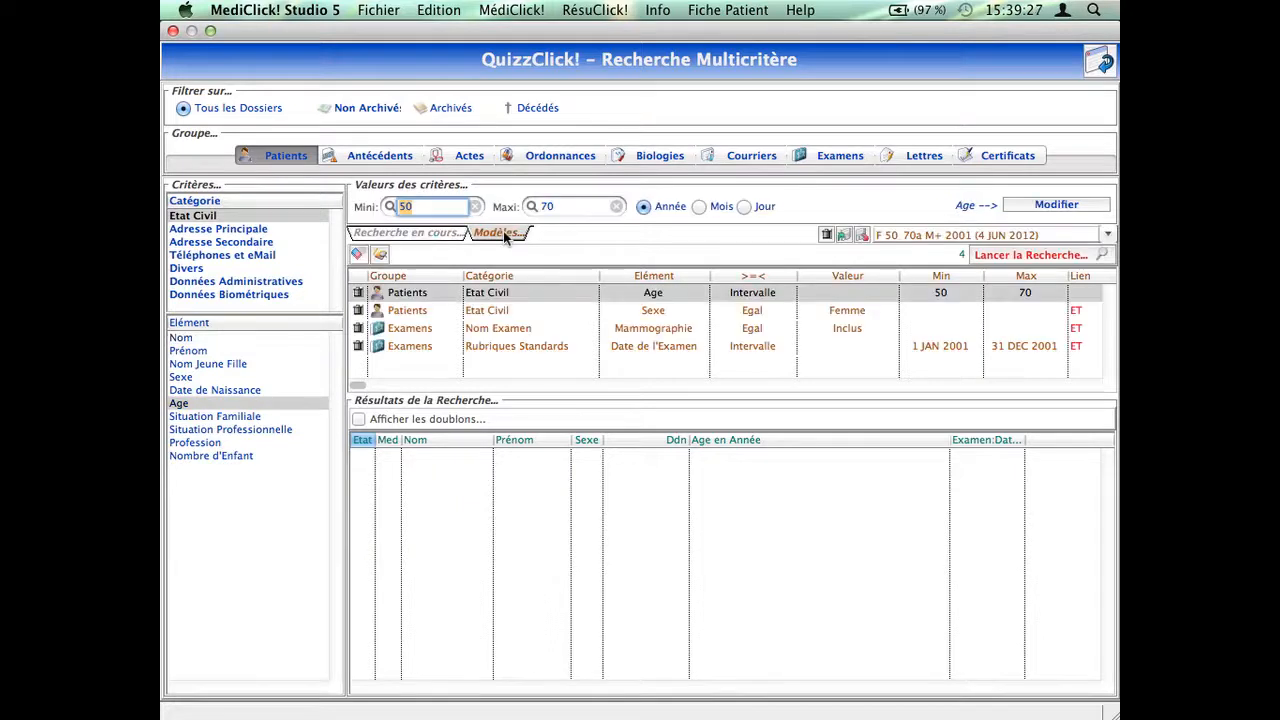
pyautogui.click(1108, 235)
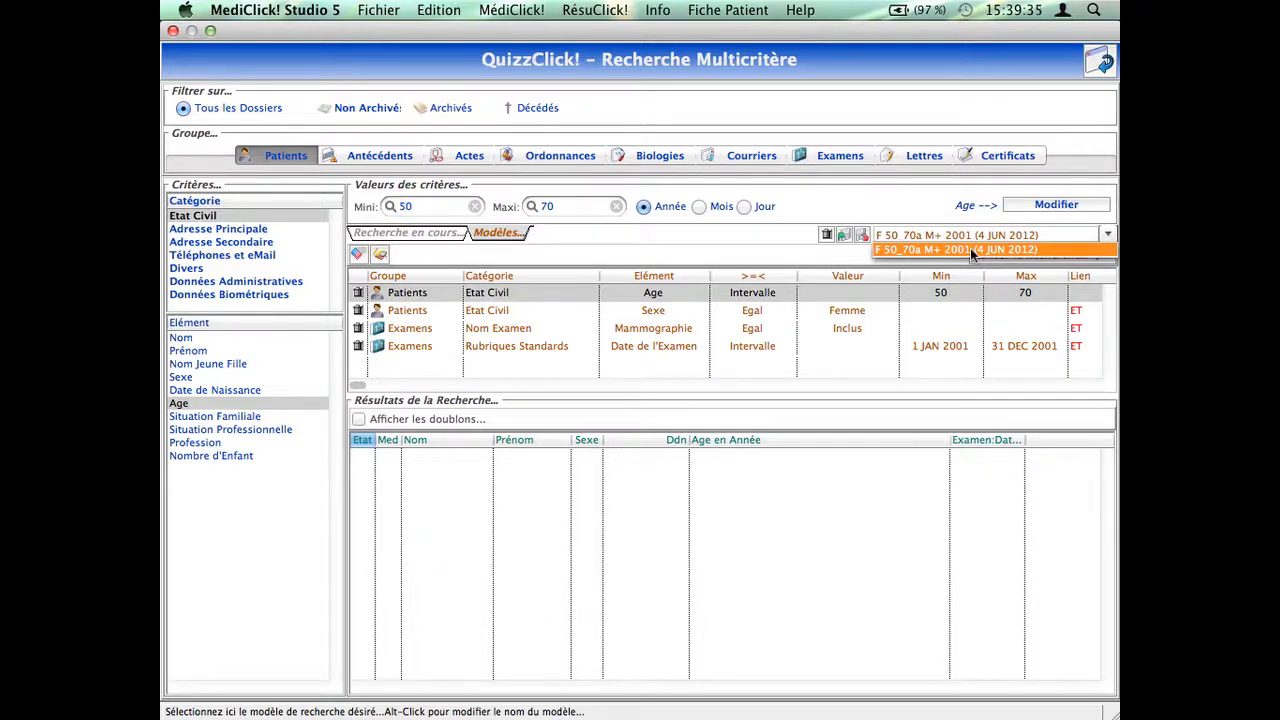
pyautogui.click(794, 266)
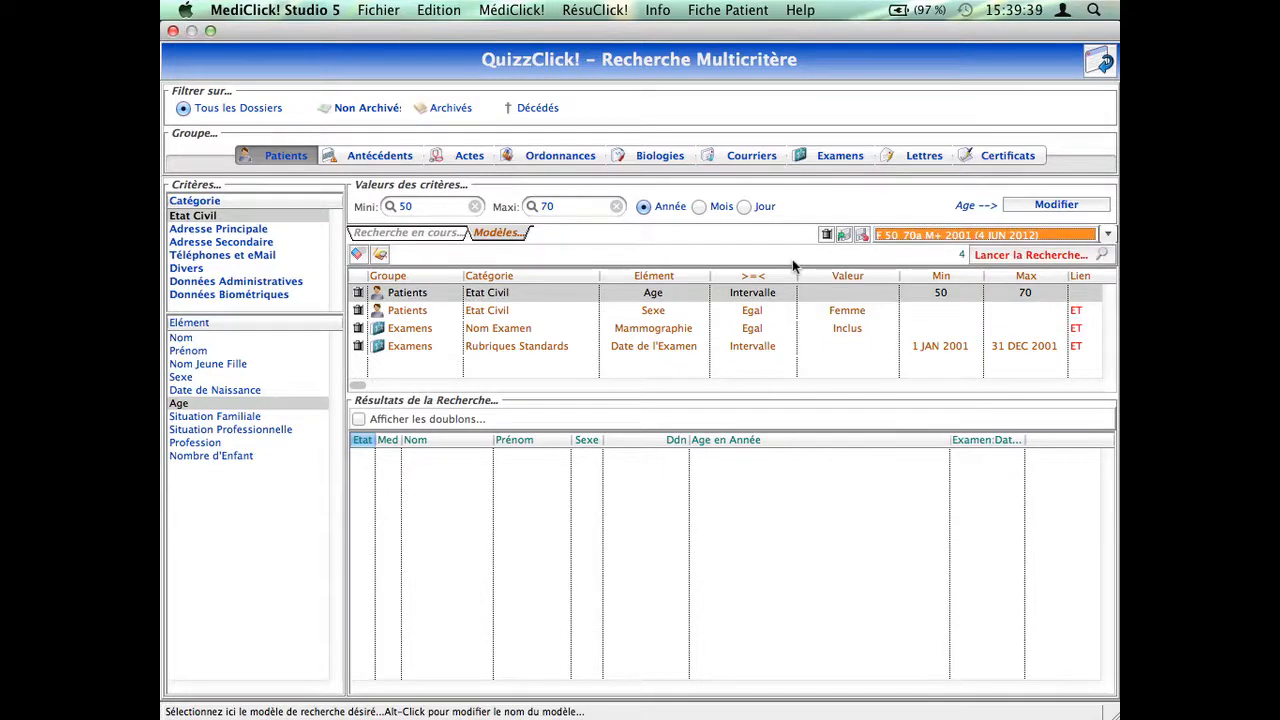
pyautogui.click(1010, 255)
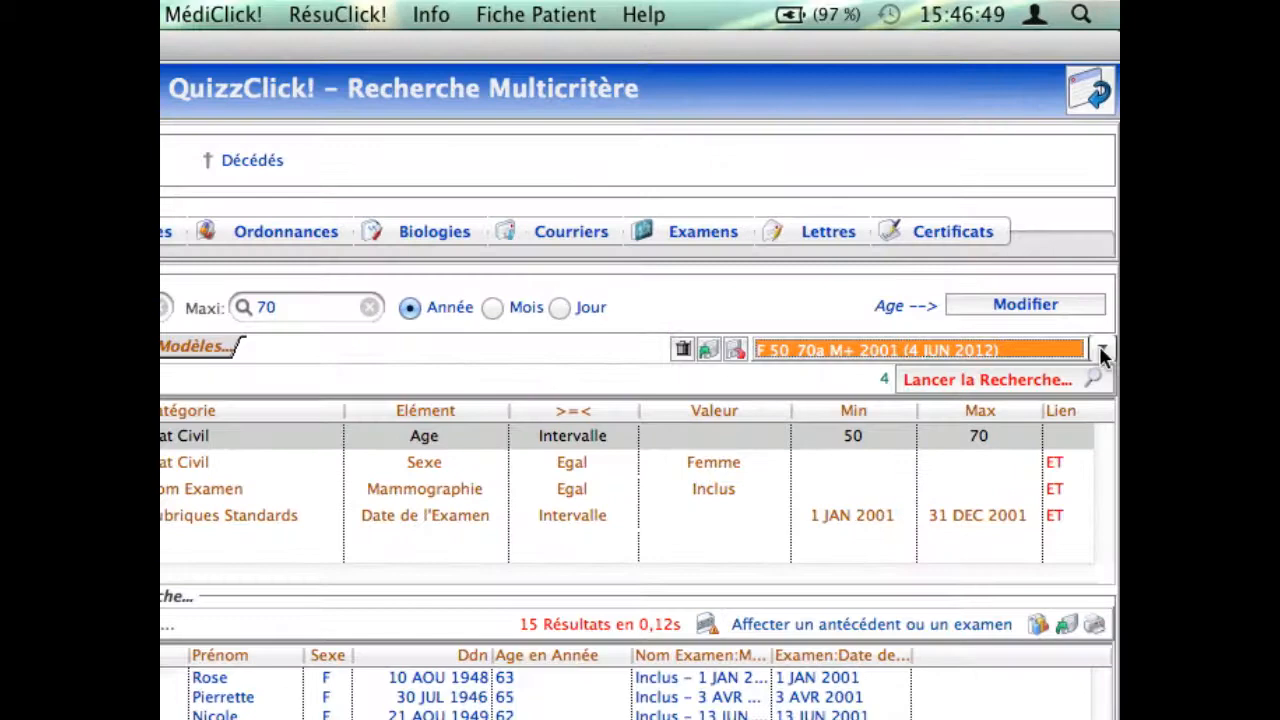
# Step: Rename the saved search model as Modele1 and check the name in the list of models
pyautogui.click(1108, 234)
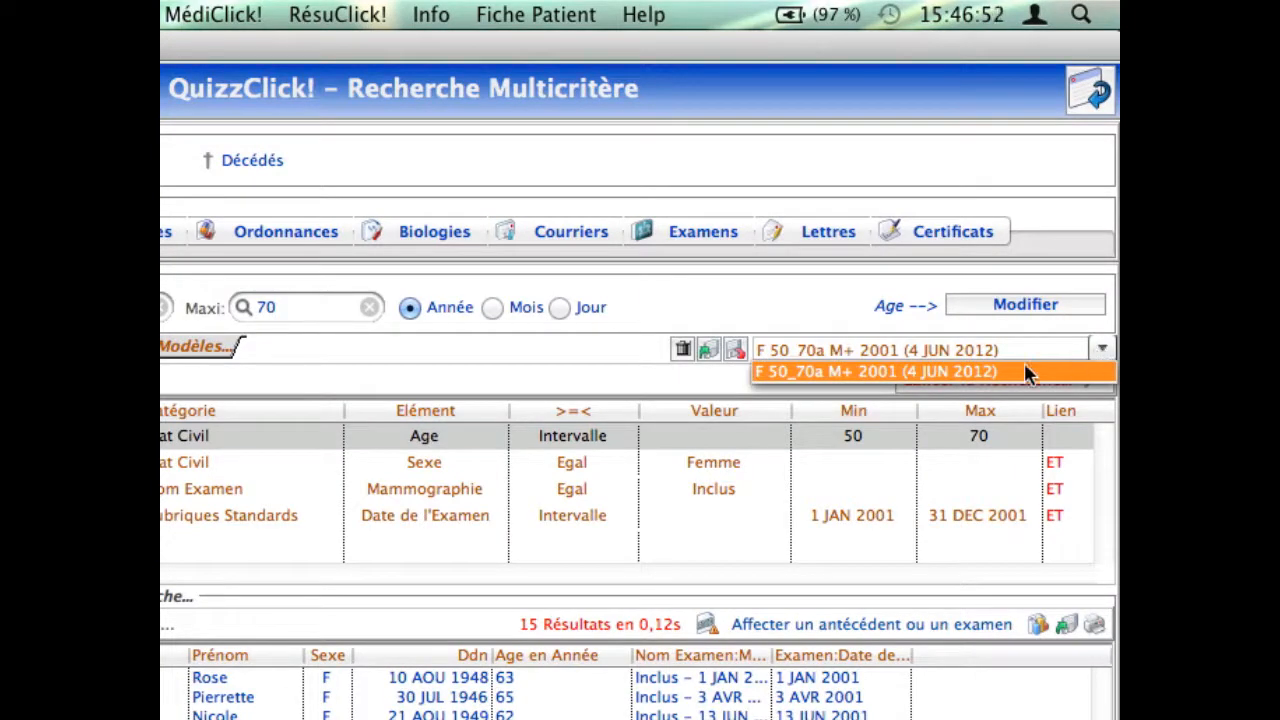
pyautogui.click(839, 366)
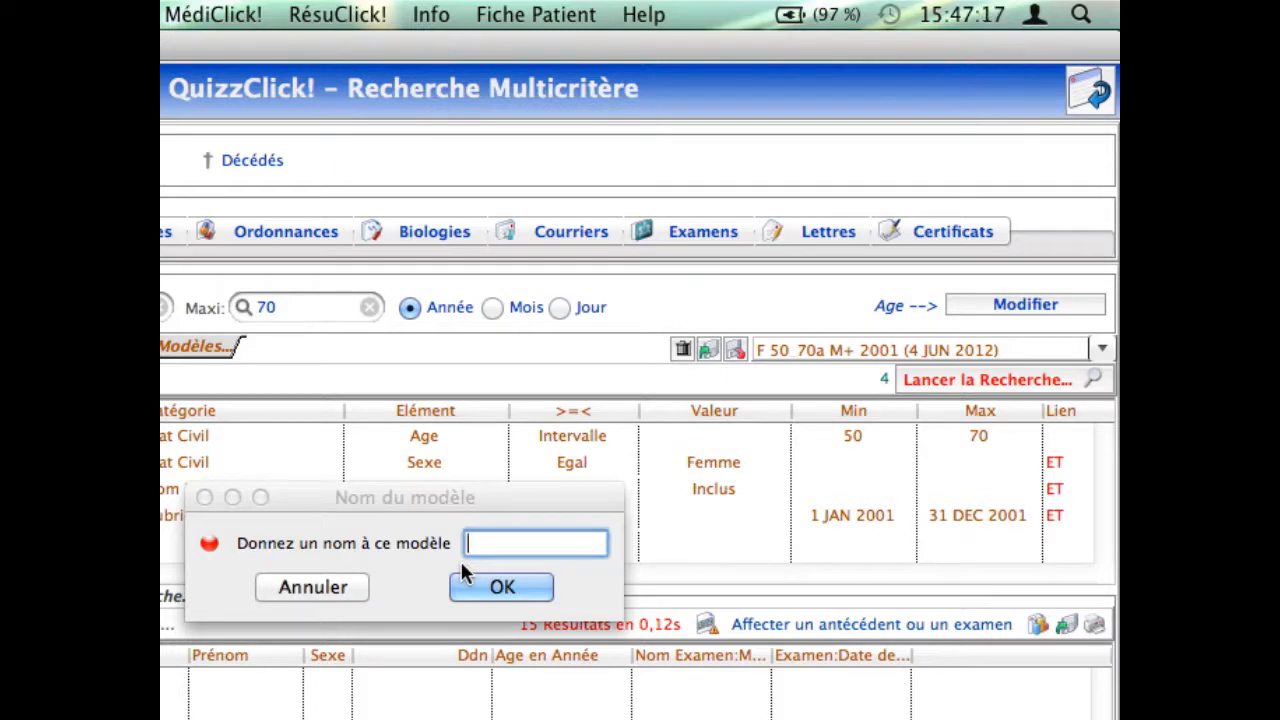
pyautogui.write('dele')
pyautogui.press('BackSpace')
pyautogui.press('BackSpace')
pyautogui.write('odele1')
pyautogui.click(488, 592)
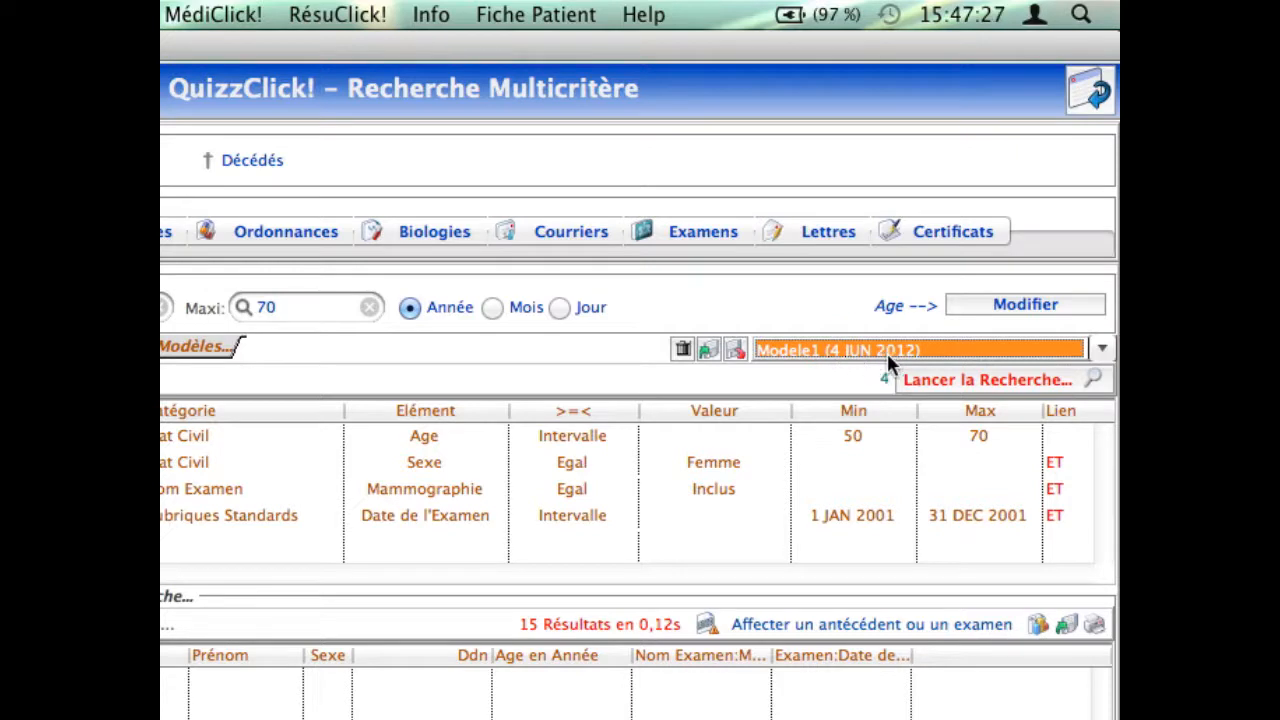
pyautogui.click(1102, 349)
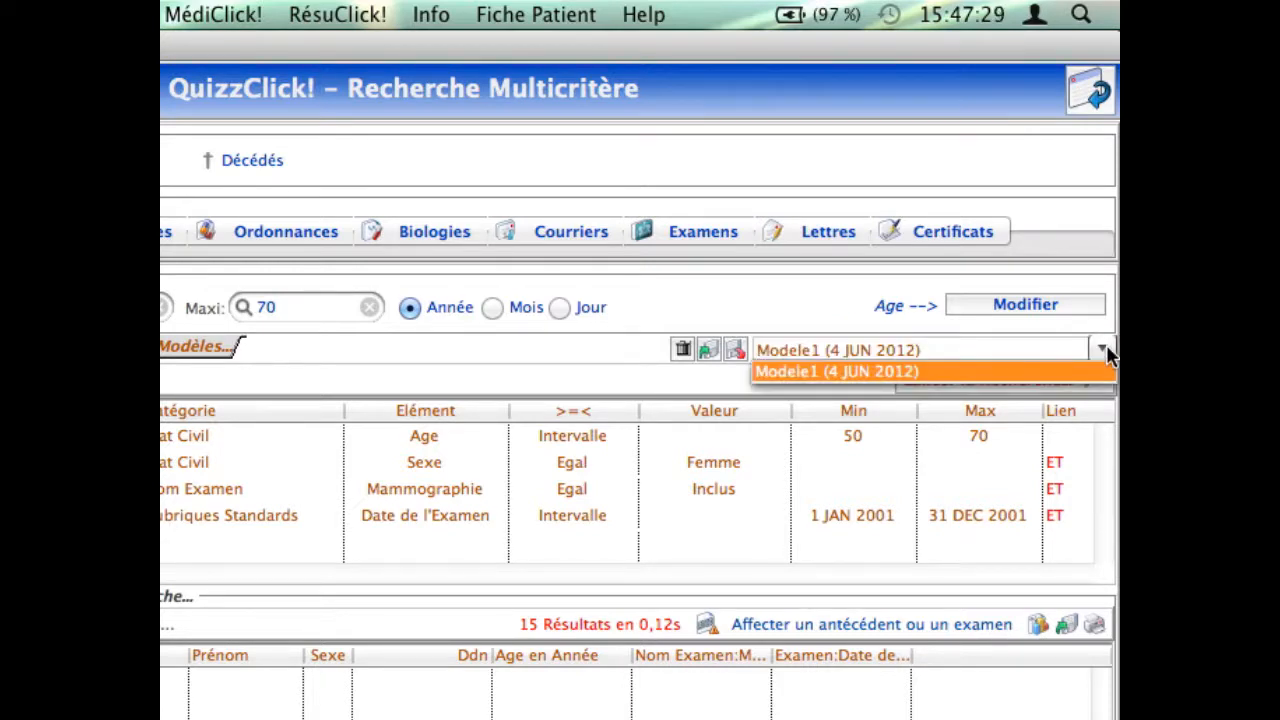
# Step: Delete the saved search model Modele1 and confirm its removal
pyautogui.click(1105, 350)
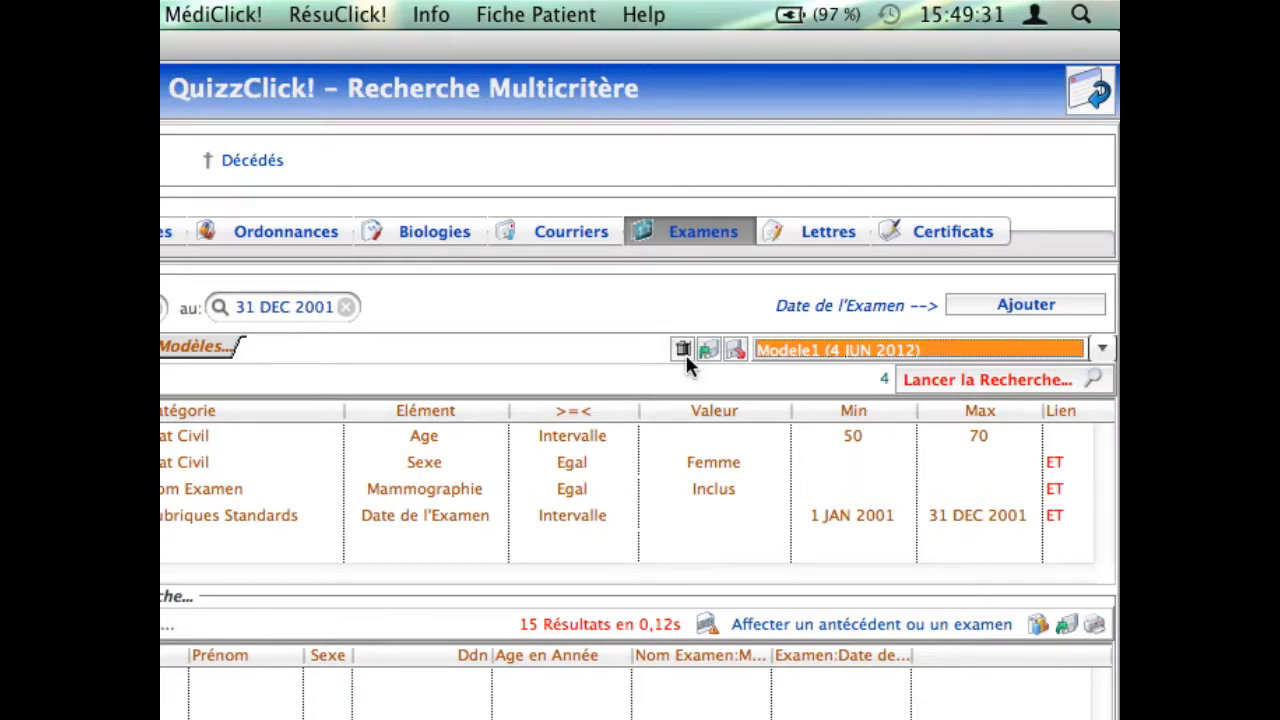
pyautogui.click(683, 350)
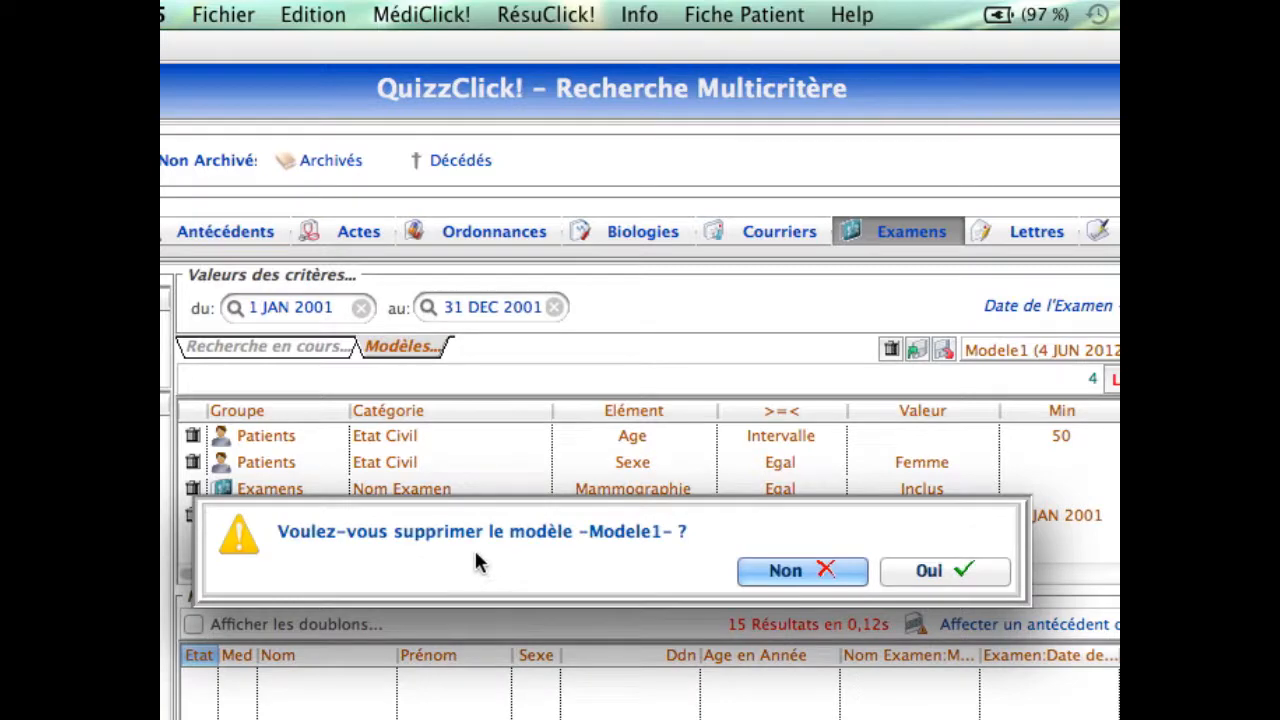
pyautogui.click(920, 575)
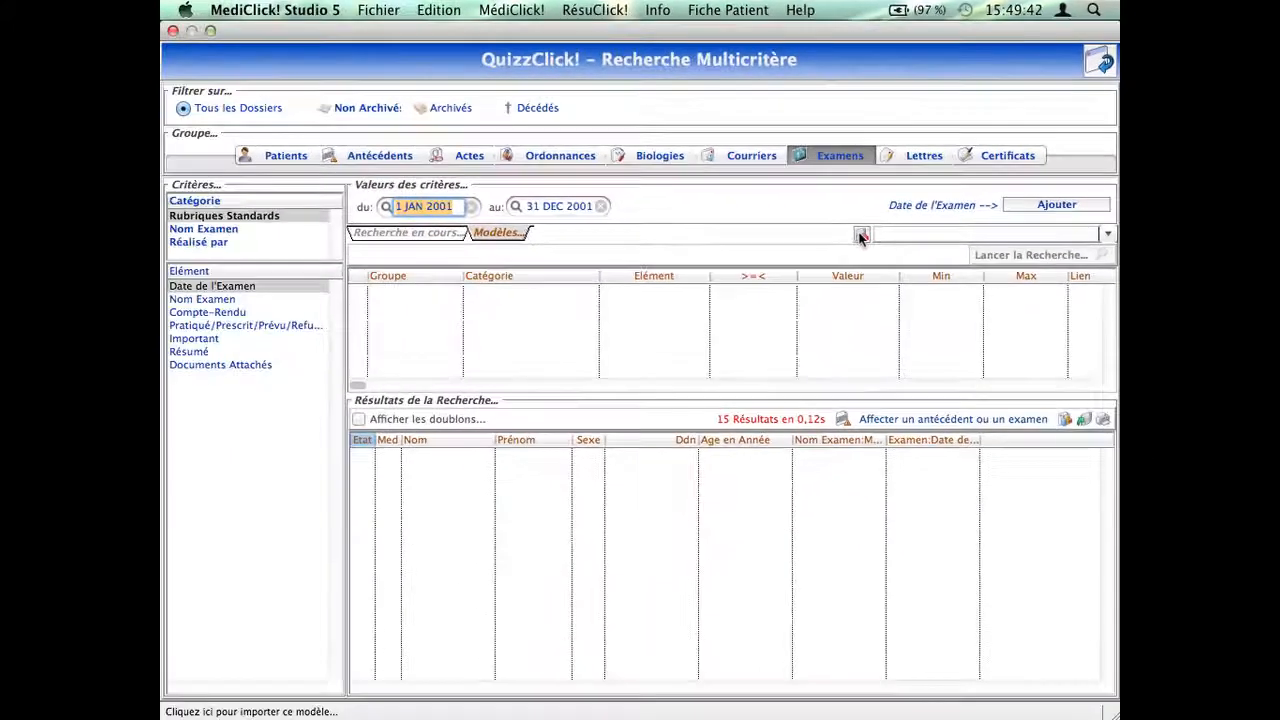
# Step: Import the search model file ExpModelQuizzclick040612144900.df1 from the Cabinet Medical folder
pyautogui.click(735, 347)
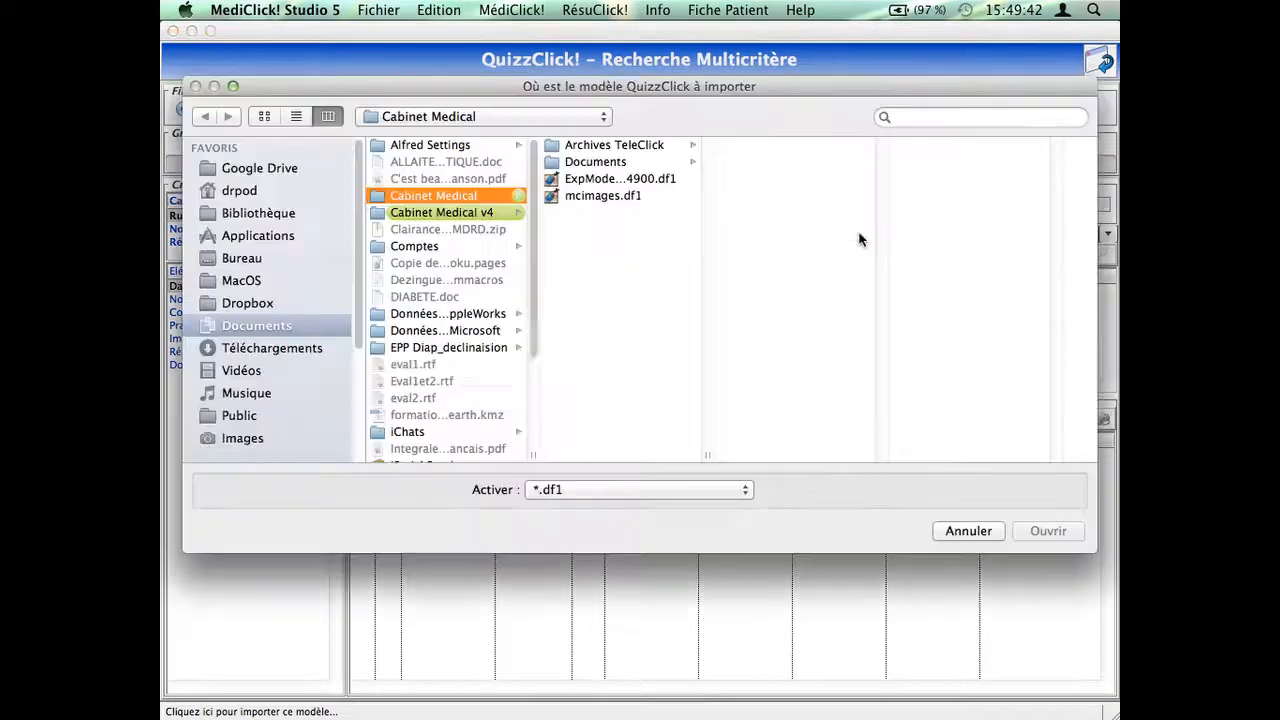
pyautogui.click(606, 183)
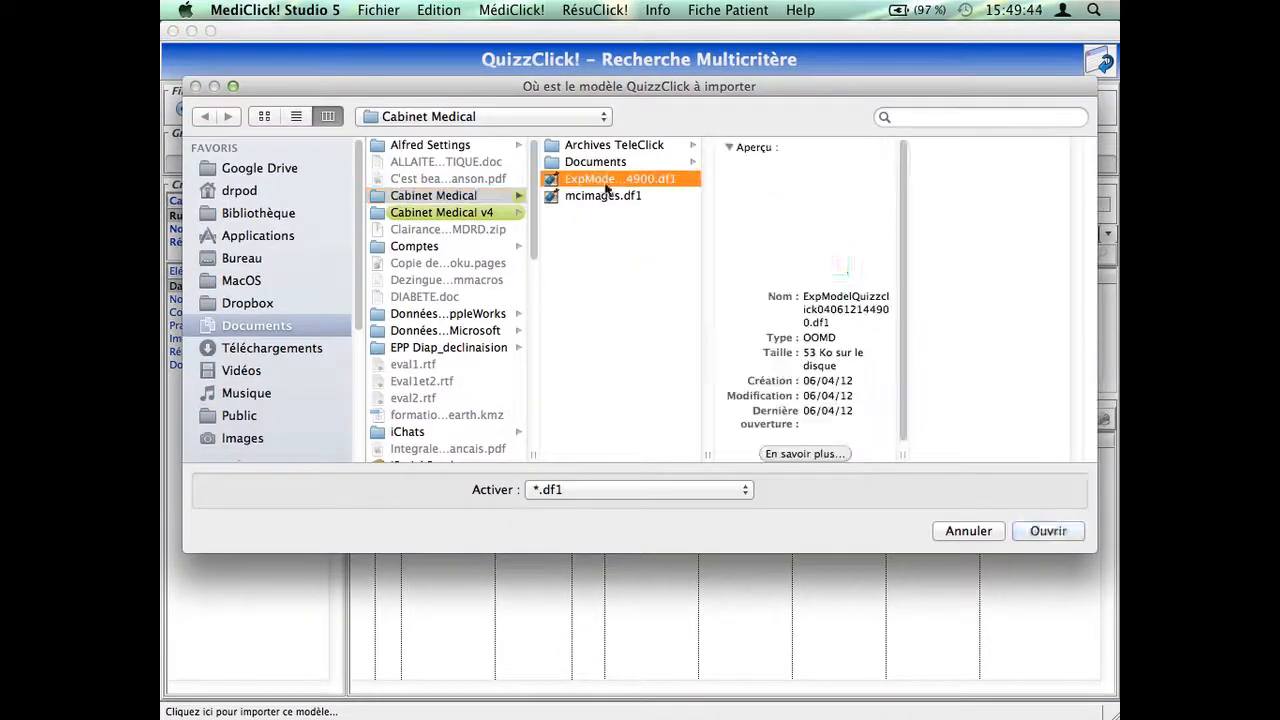
pyautogui.click(1035, 531)
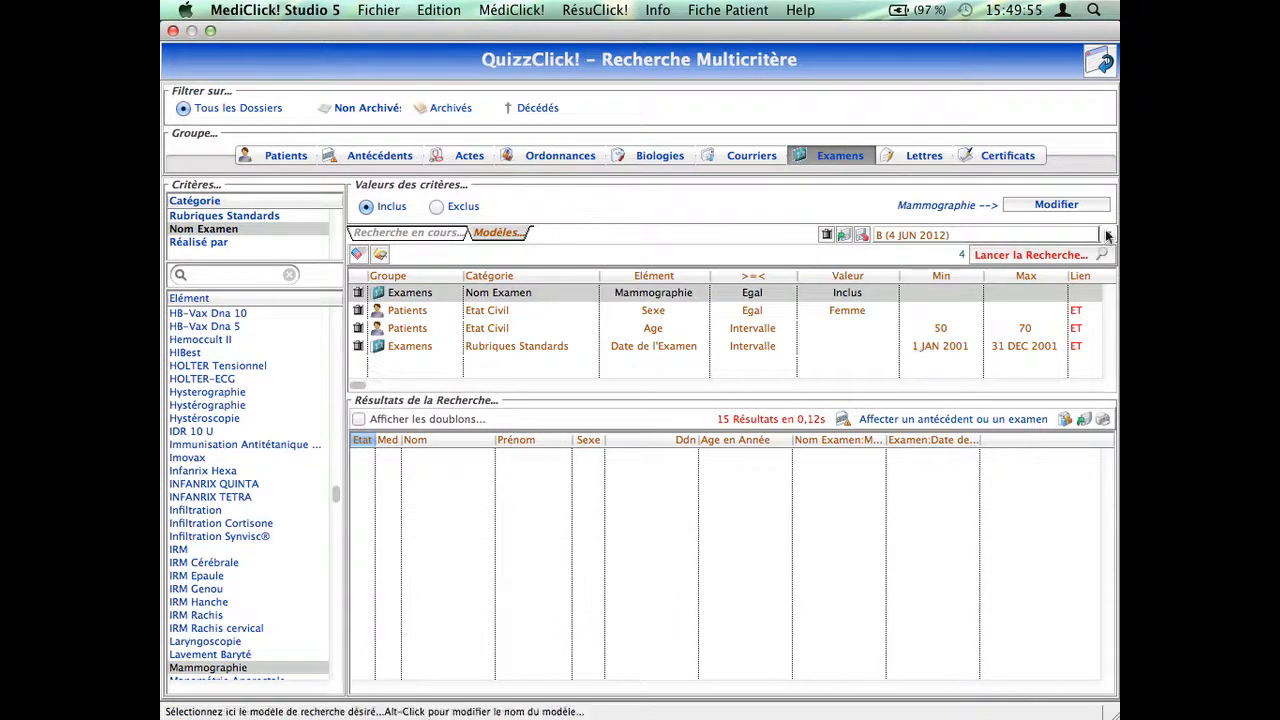
# Step: Rename the imported model B as Modele1 and check it in the list of models
pyautogui.click(914, 237)
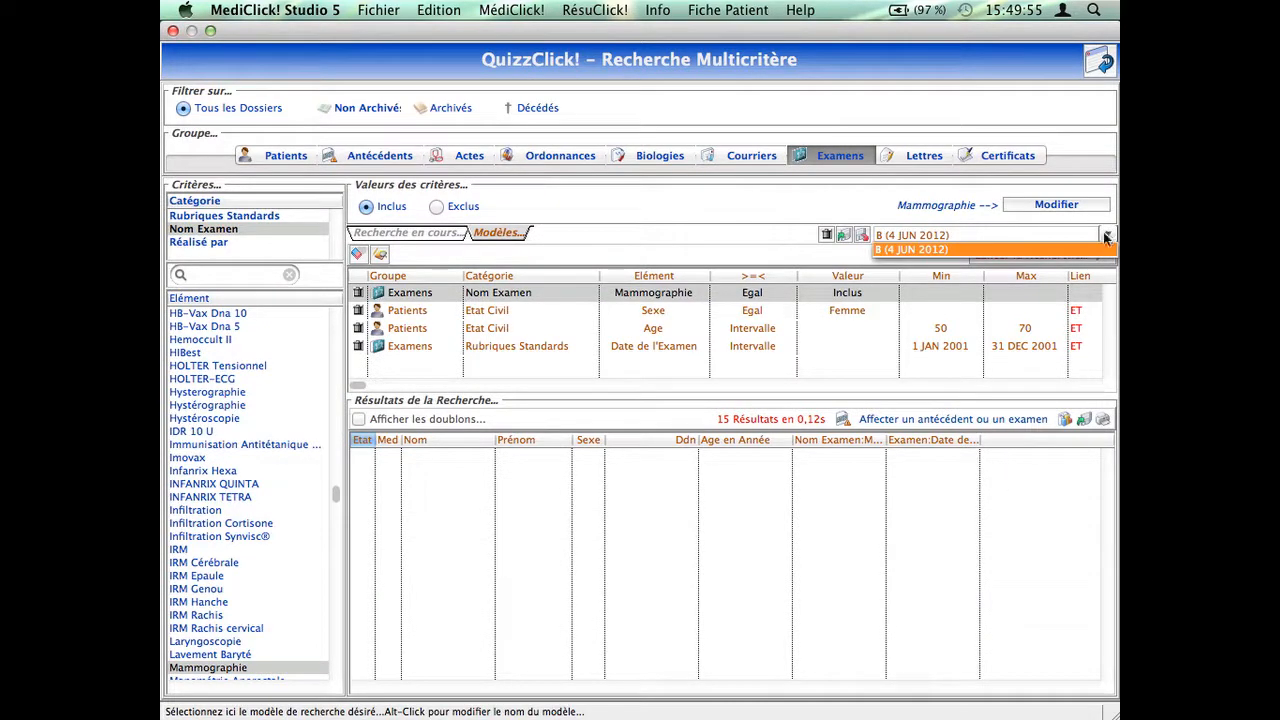
pyautogui.click(916, 248)
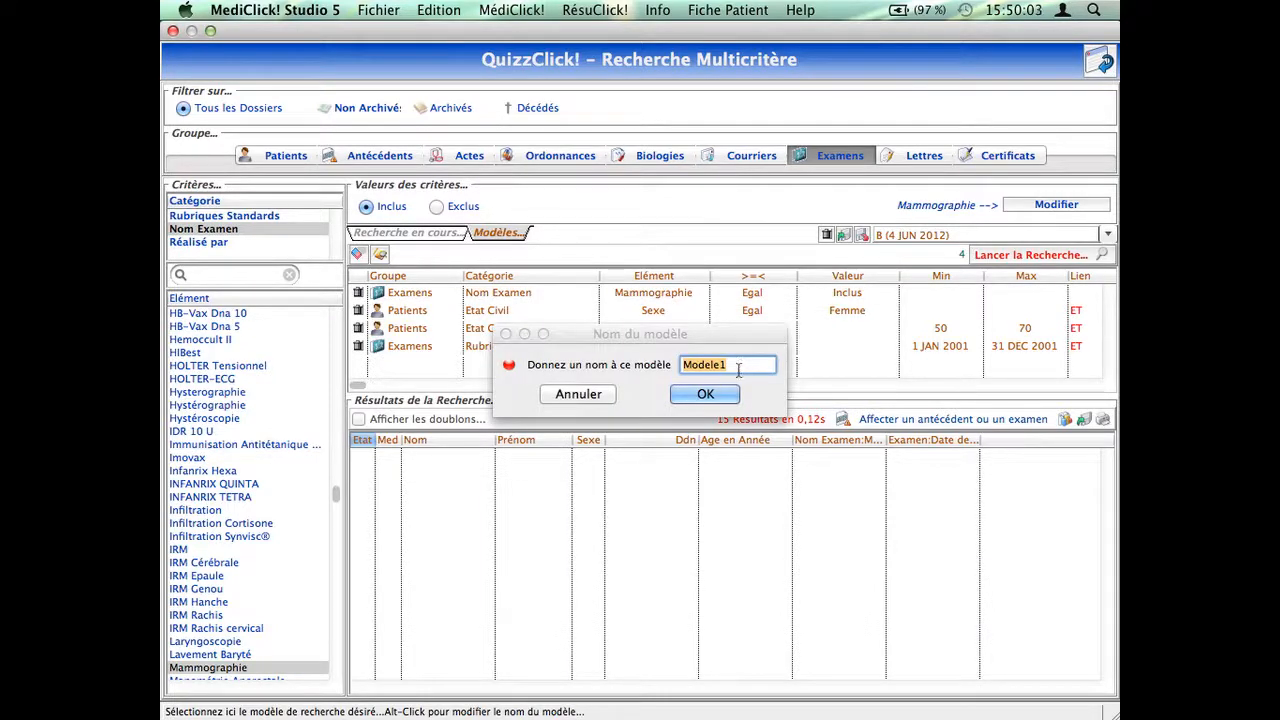
pyautogui.click(708, 395)
pyautogui.click(1111, 236)
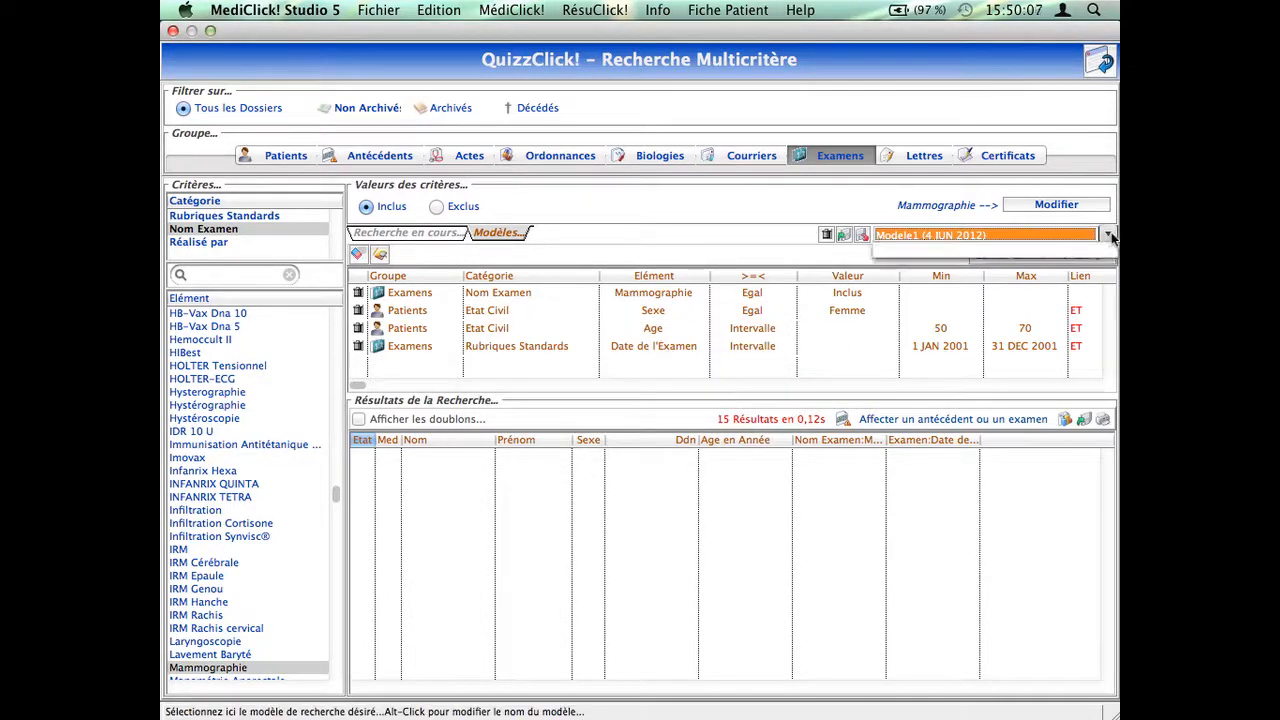
pyautogui.click(1112, 236)
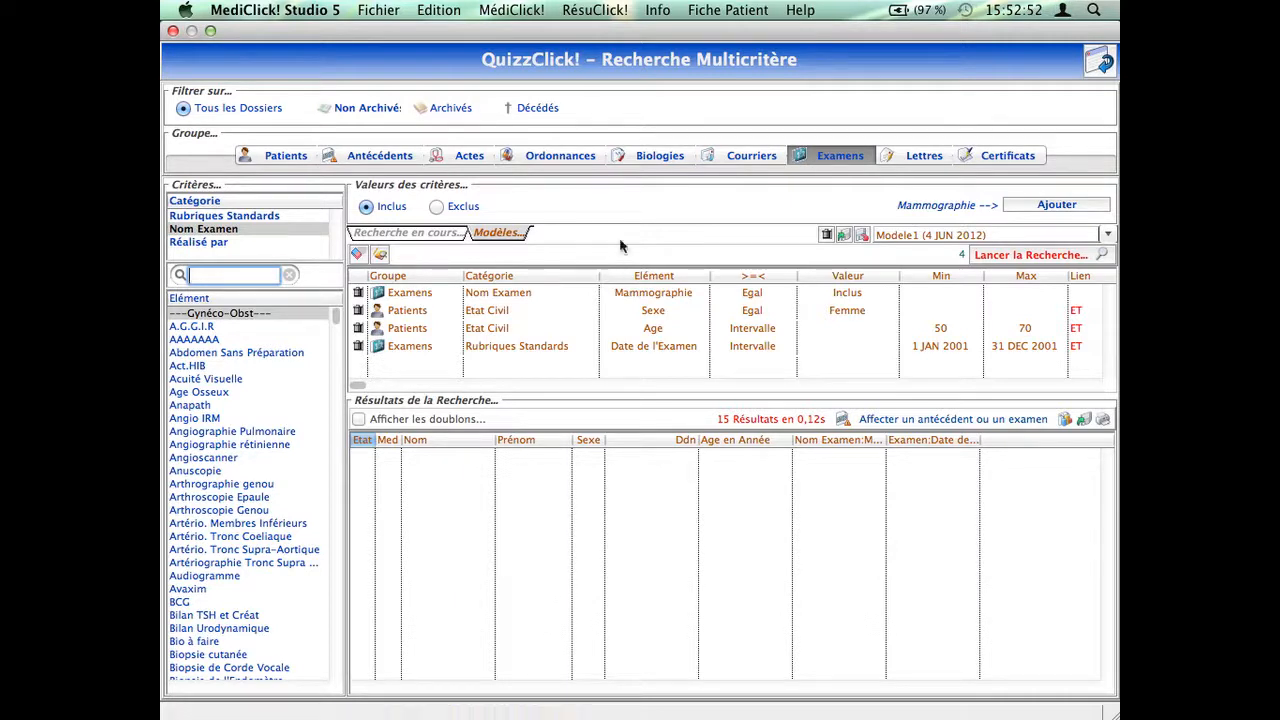
# Step: List the exam names of the Biologies group and look up "ace" among them
pyautogui.click(652, 156)
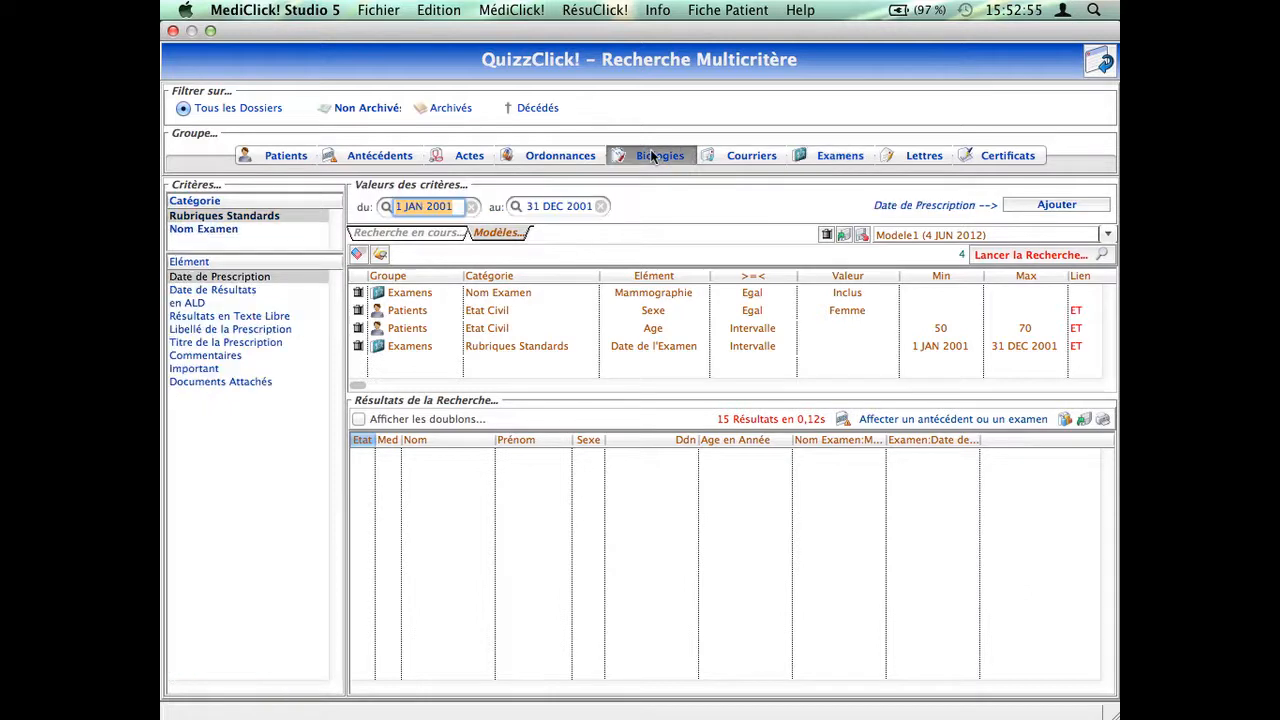
pyautogui.click(203, 230)
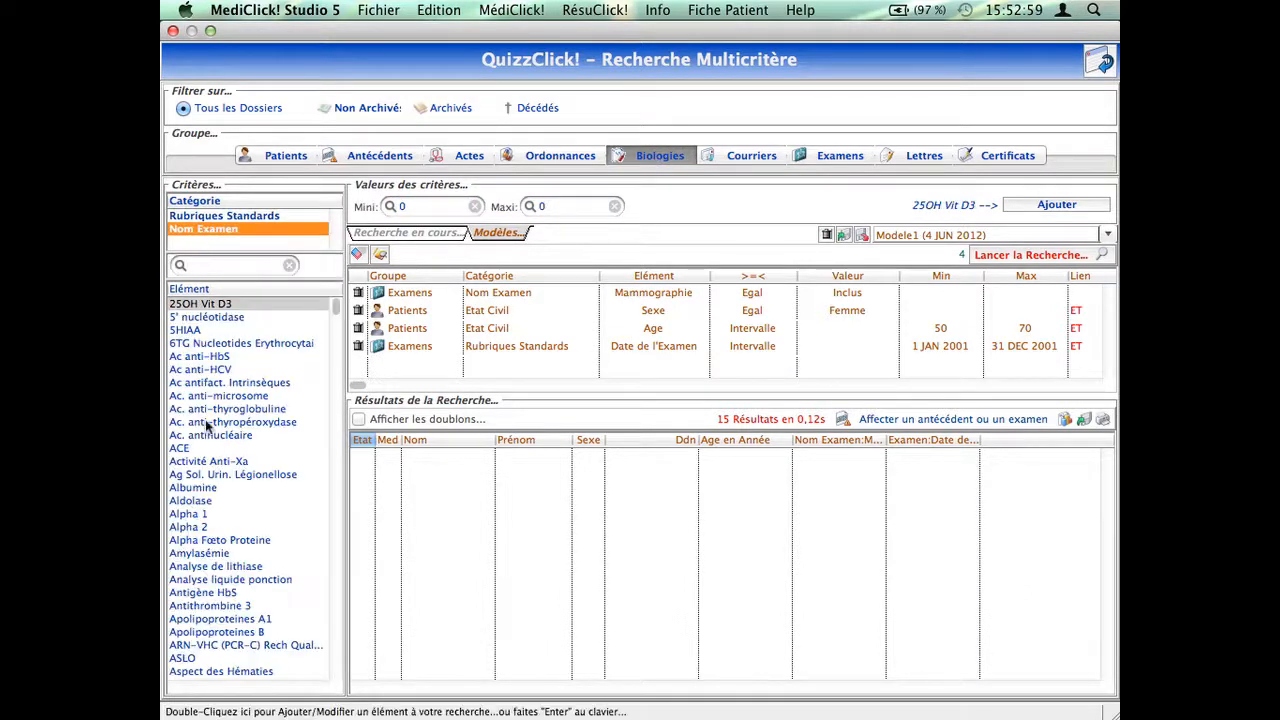
pyautogui.click(215, 266)
pyautogui.write('ac')
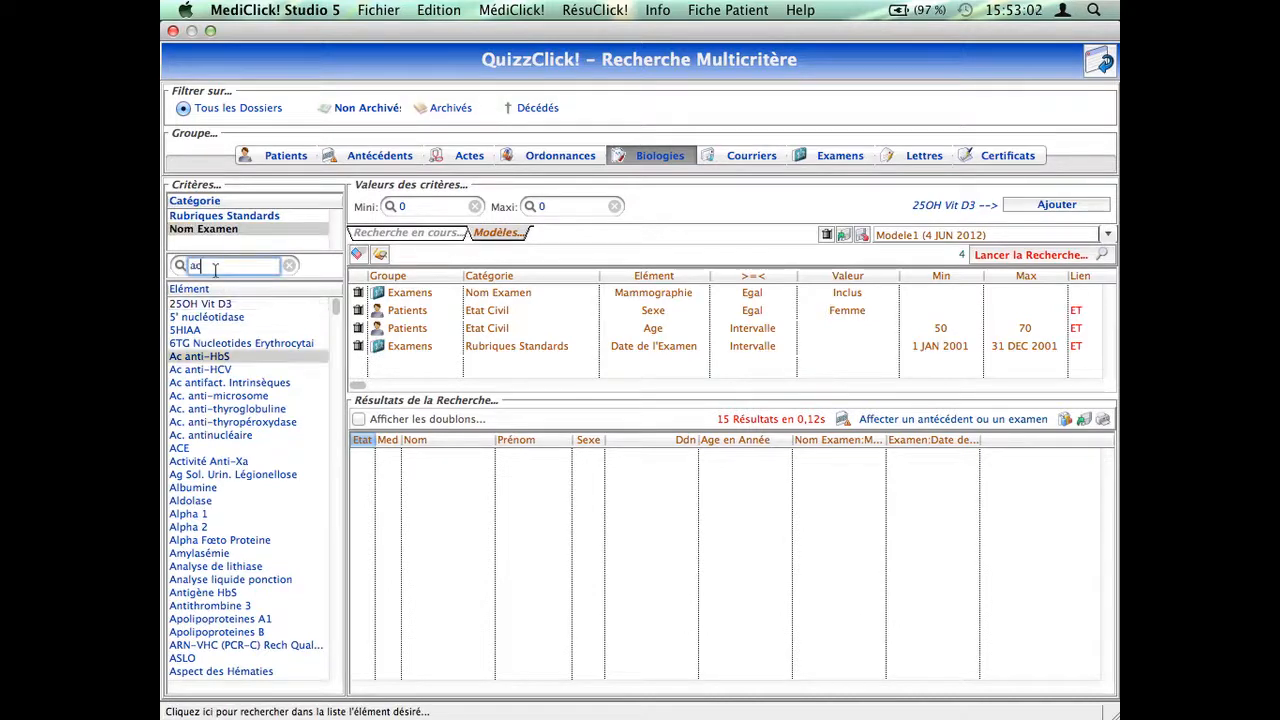
pyautogui.write('e')
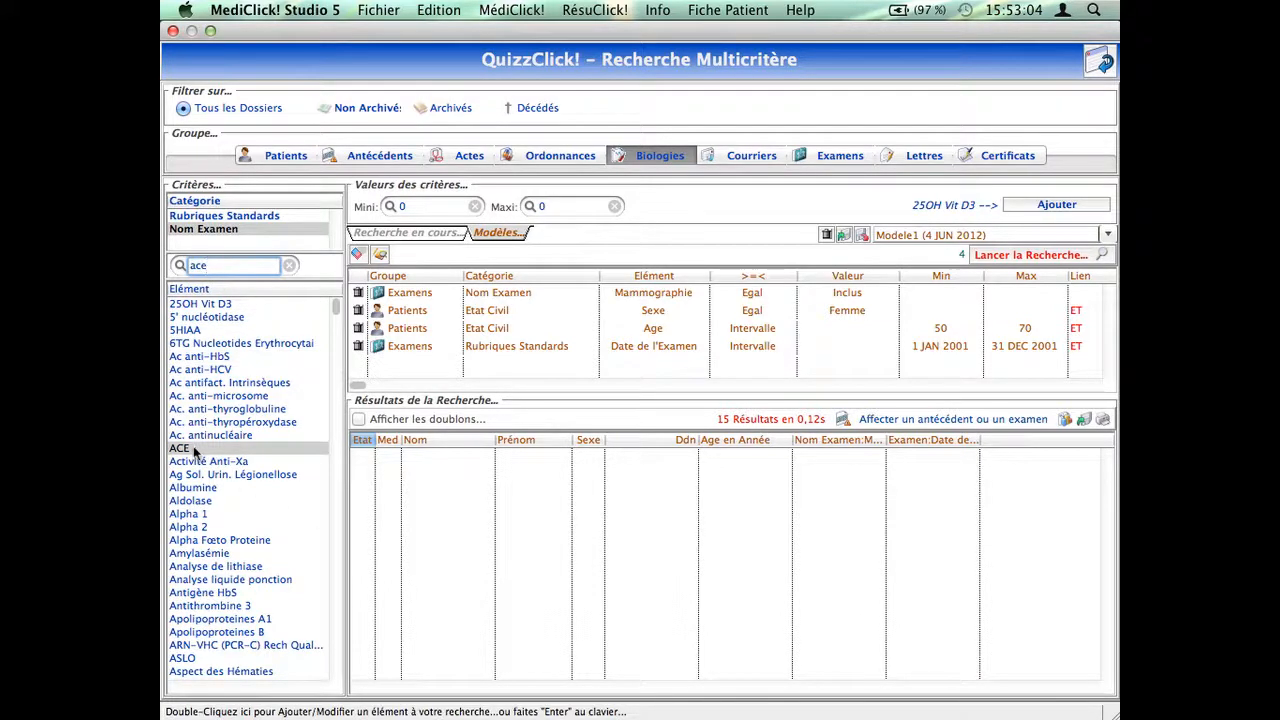
# Step: Look up "ca" among the biology exam names and select CA 15.3
pyautogui.moveTo(214, 269); pyautogui.dragTo(168, 264)
pyautogui.write('ca')
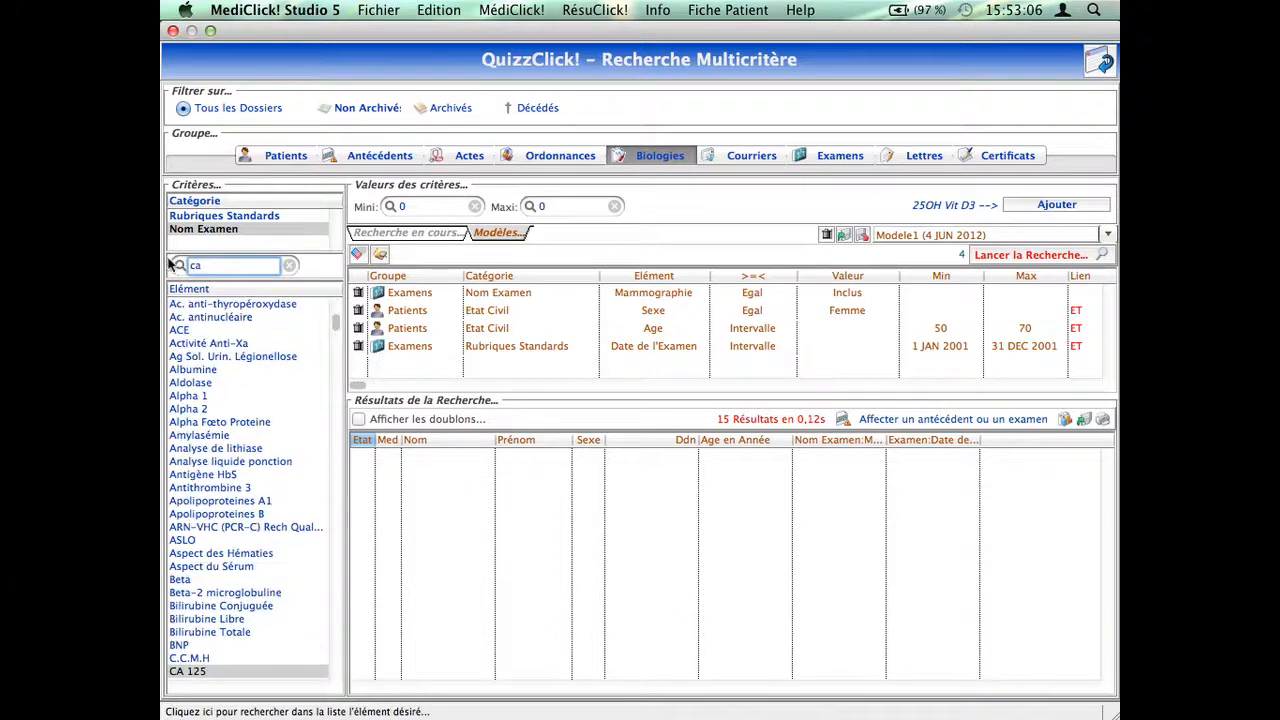
pyautogui.scroll(-5, 243, 610)
pyautogui.click(181, 524)
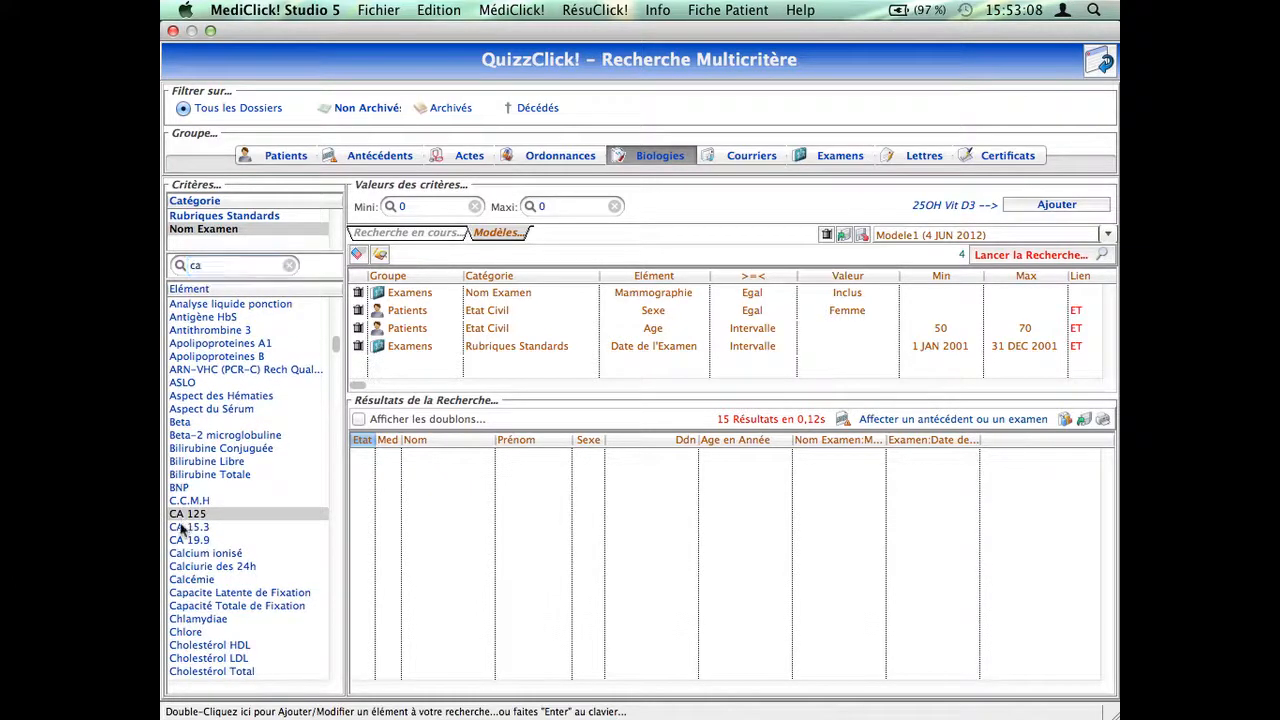
pyautogui.click(183, 527)
# Step: Add the CA 15.3 criterion with a minimum of 10 and save the change to Modele1
pyautogui.click(396, 206)
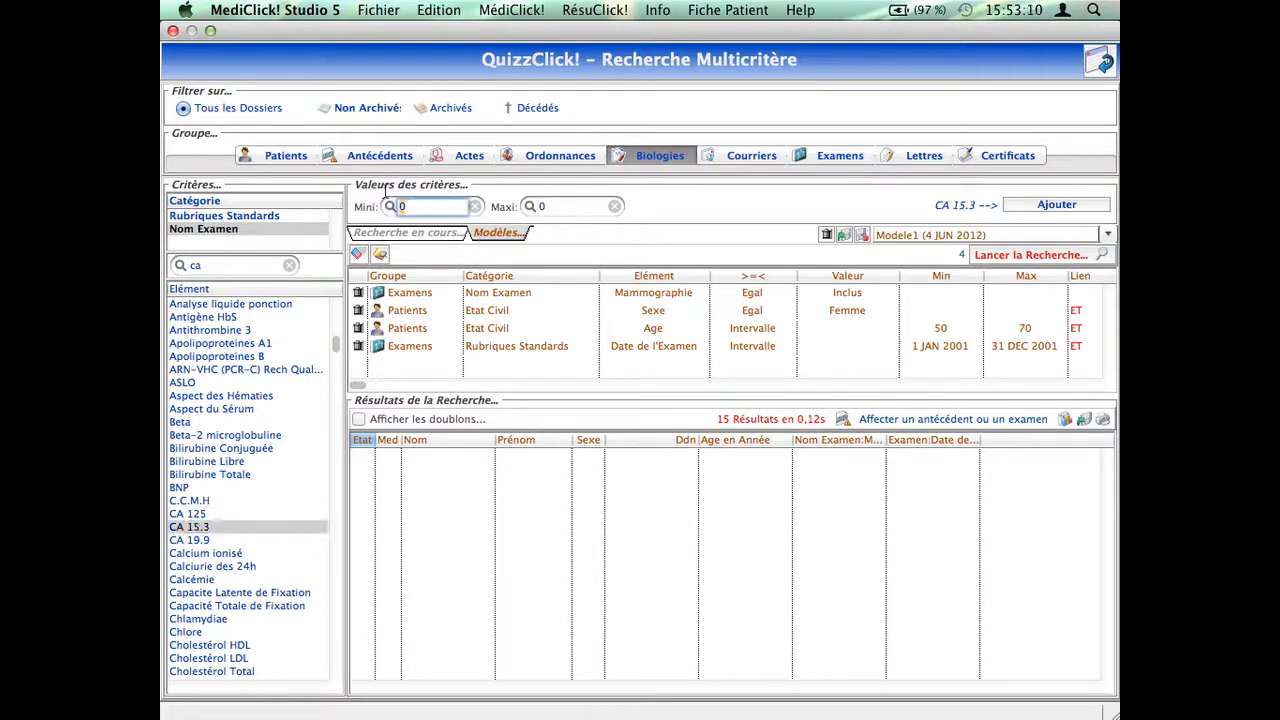
pyautogui.doubleClick(403, 207)
pyautogui.write('10')
pyautogui.press('Tab')
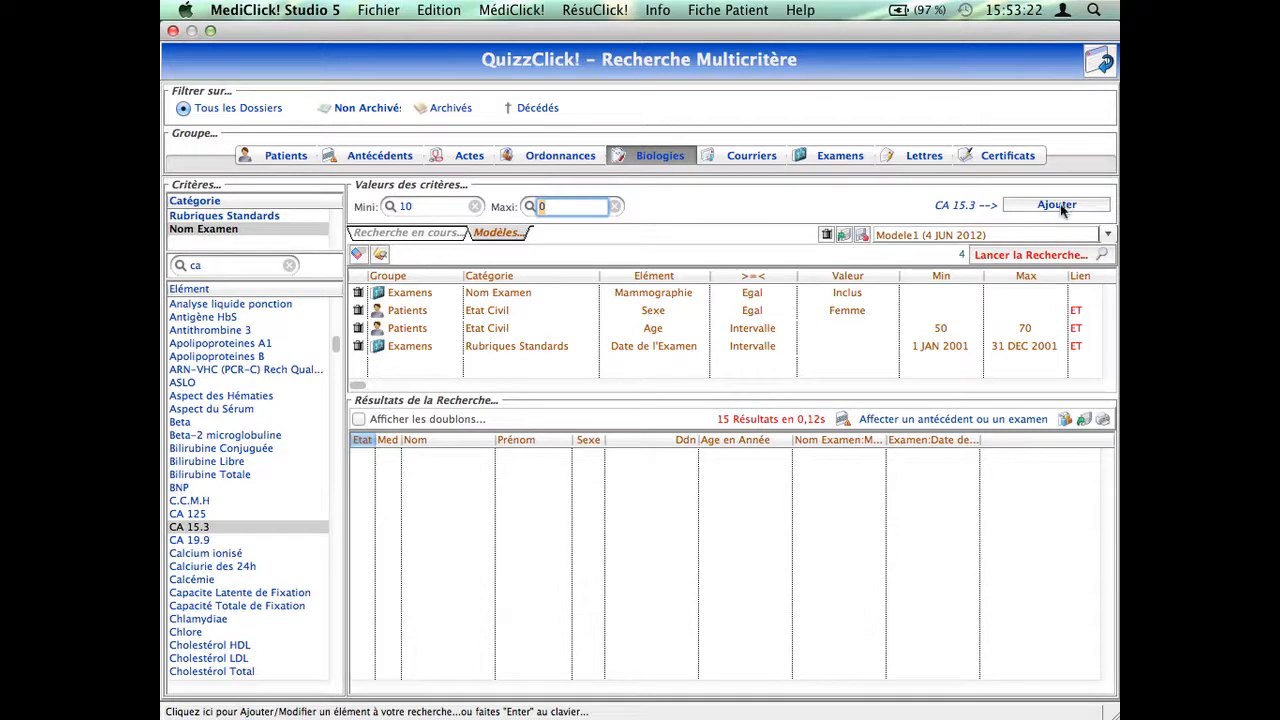
pyautogui.click(1062, 207)
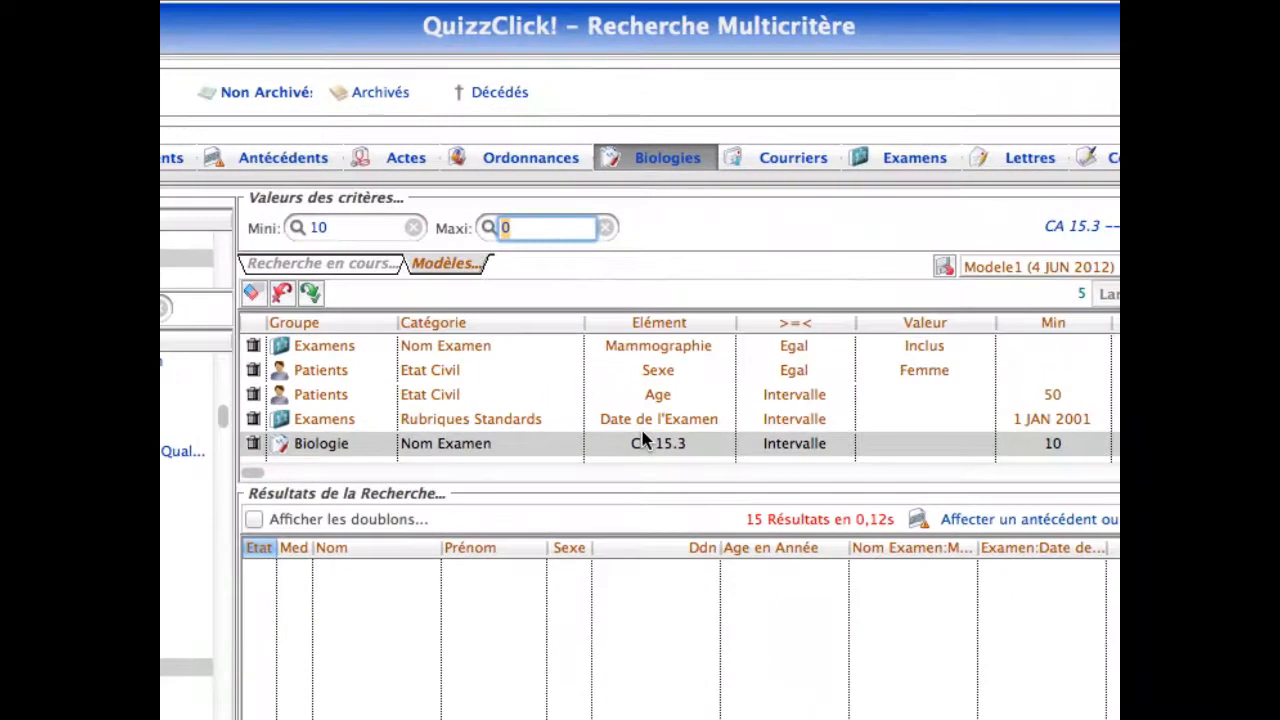
pyautogui.click(311, 294)
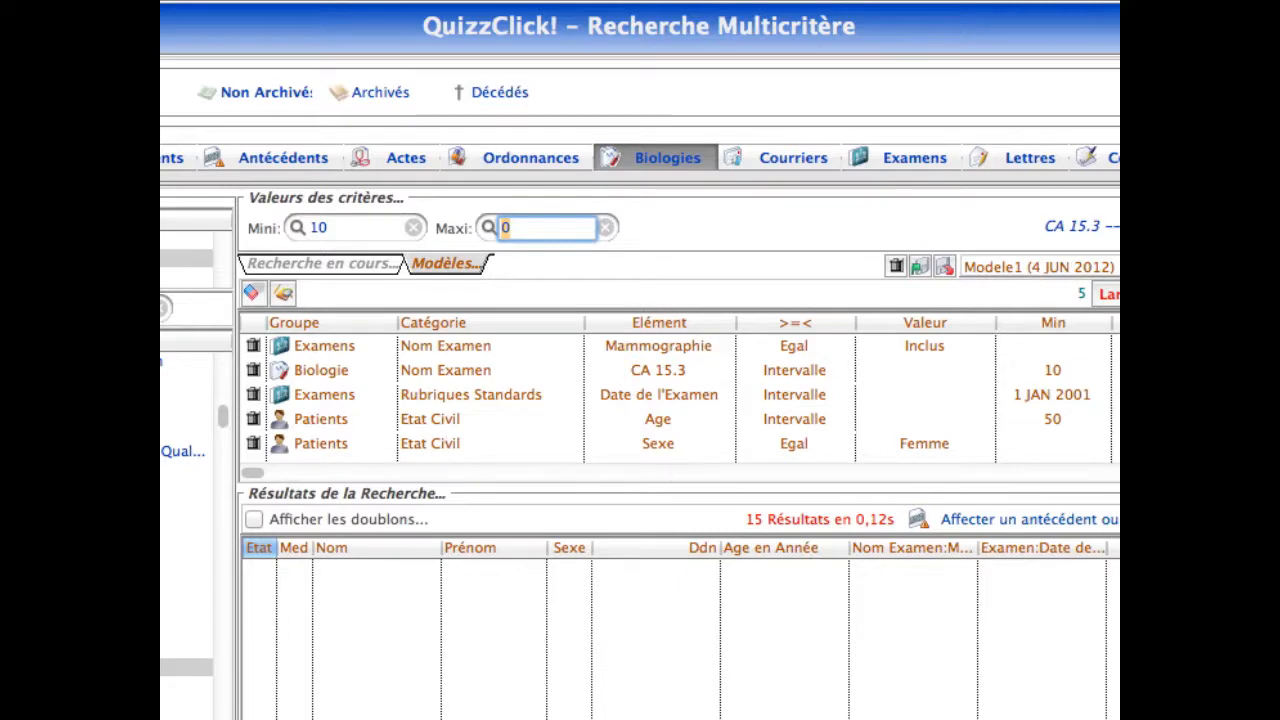
# Step: Select the CA 15.3 criterion row to review it and run the model's search
pyautogui.moveTo(886, 484); pyautogui.dragTo(886, 487)
pyautogui.click(800, 372)
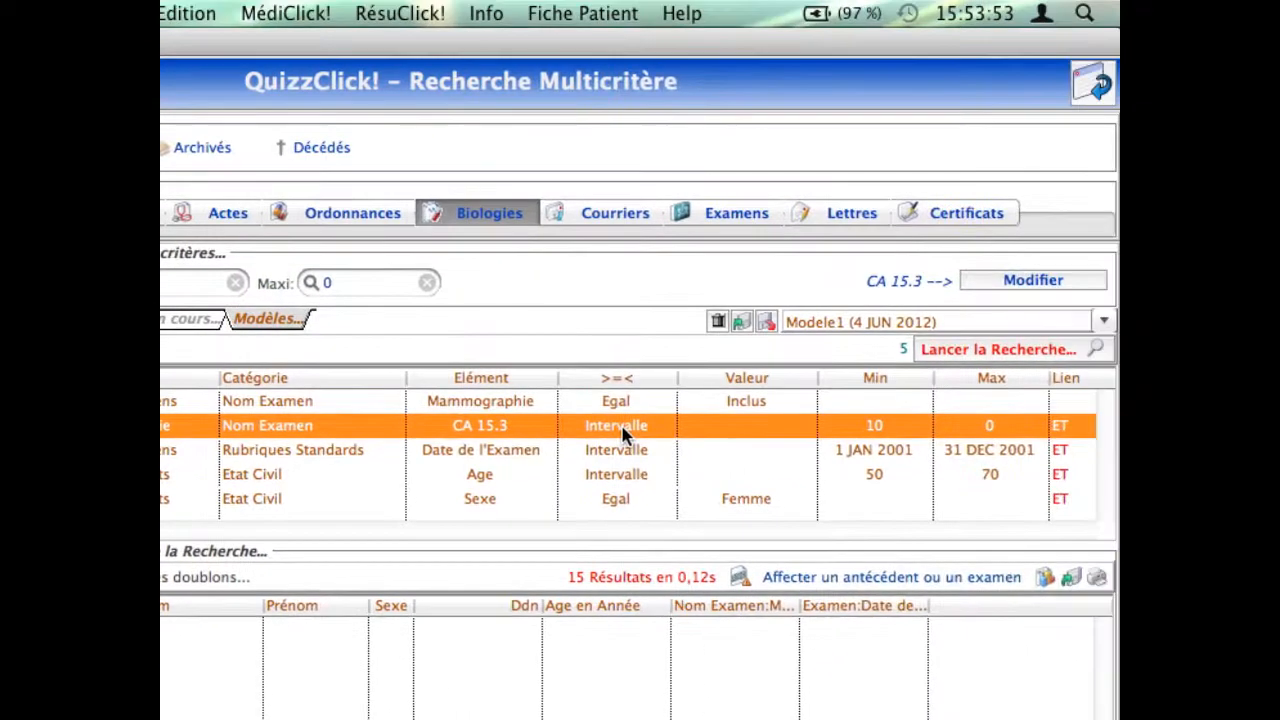
pyautogui.click(978, 352)
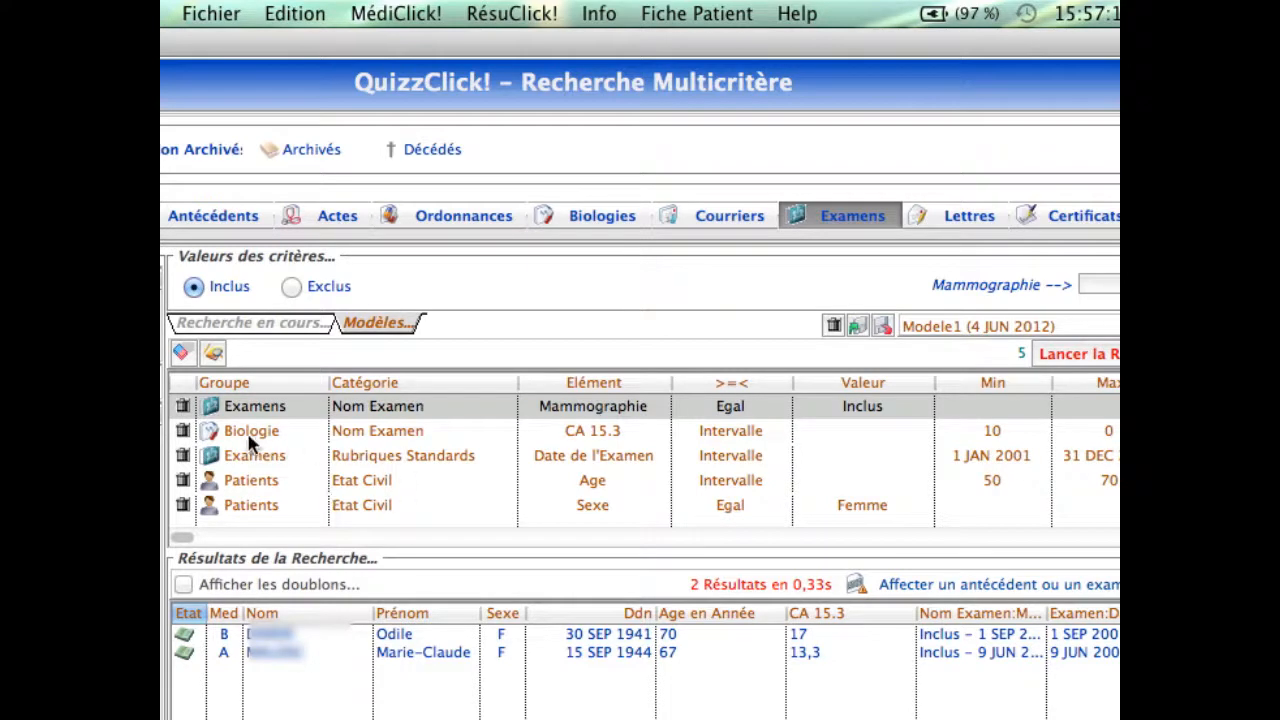
# Step: Delete the CA 15.3 criterion from Modele1 and save the modified model
pyautogui.click(181, 432)
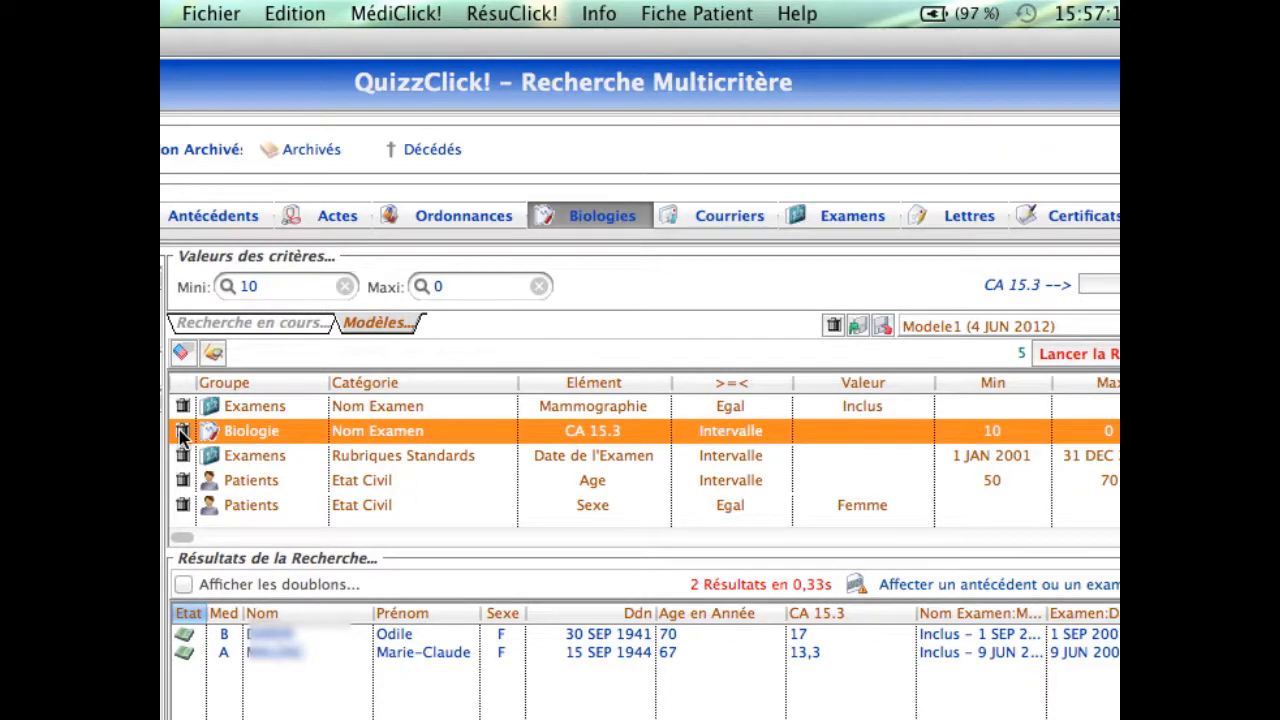
pyautogui.click(181, 432)
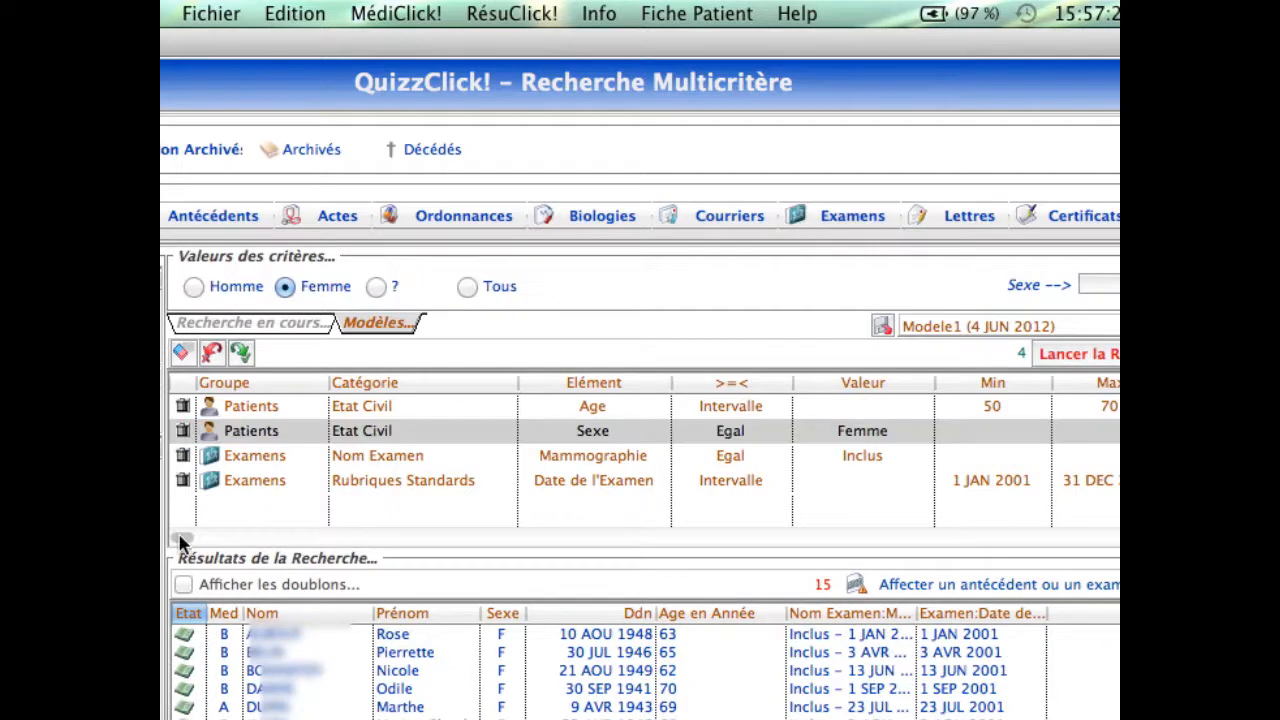
pyautogui.click(243, 357)
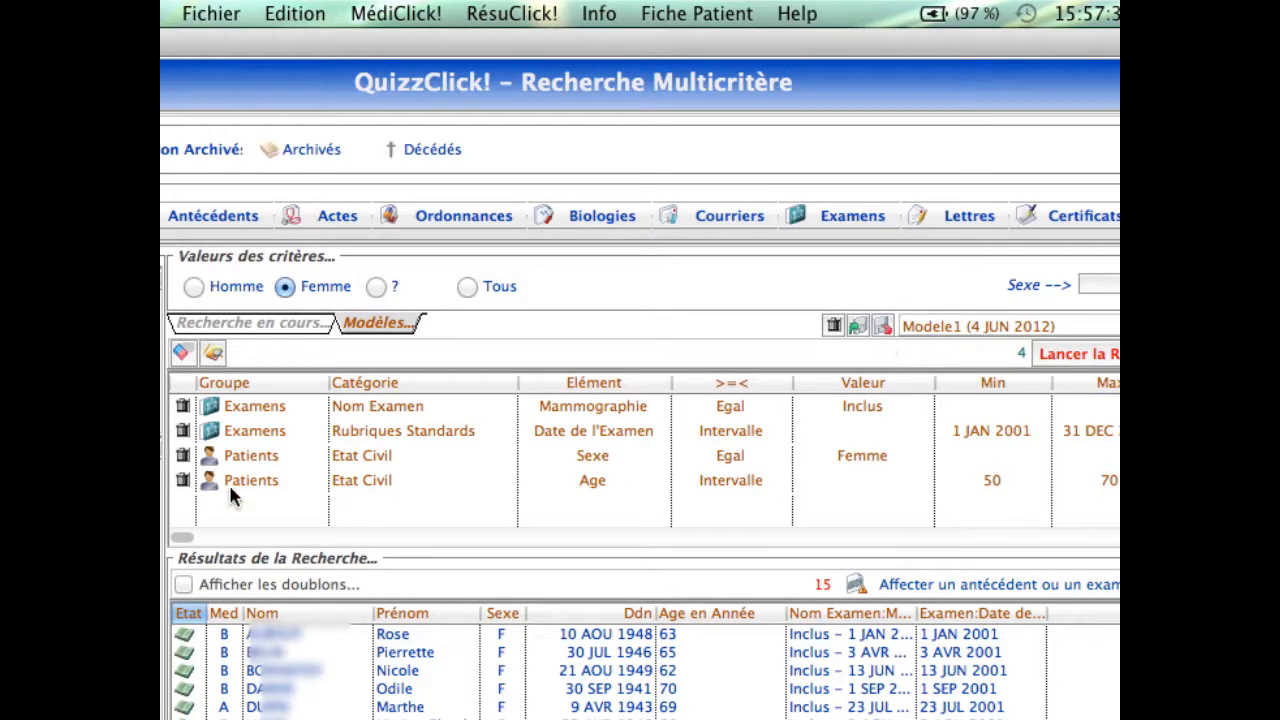
# Step: Clear all criteria from Modele1 and save the model with no criteria
pyautogui.click(181, 355)
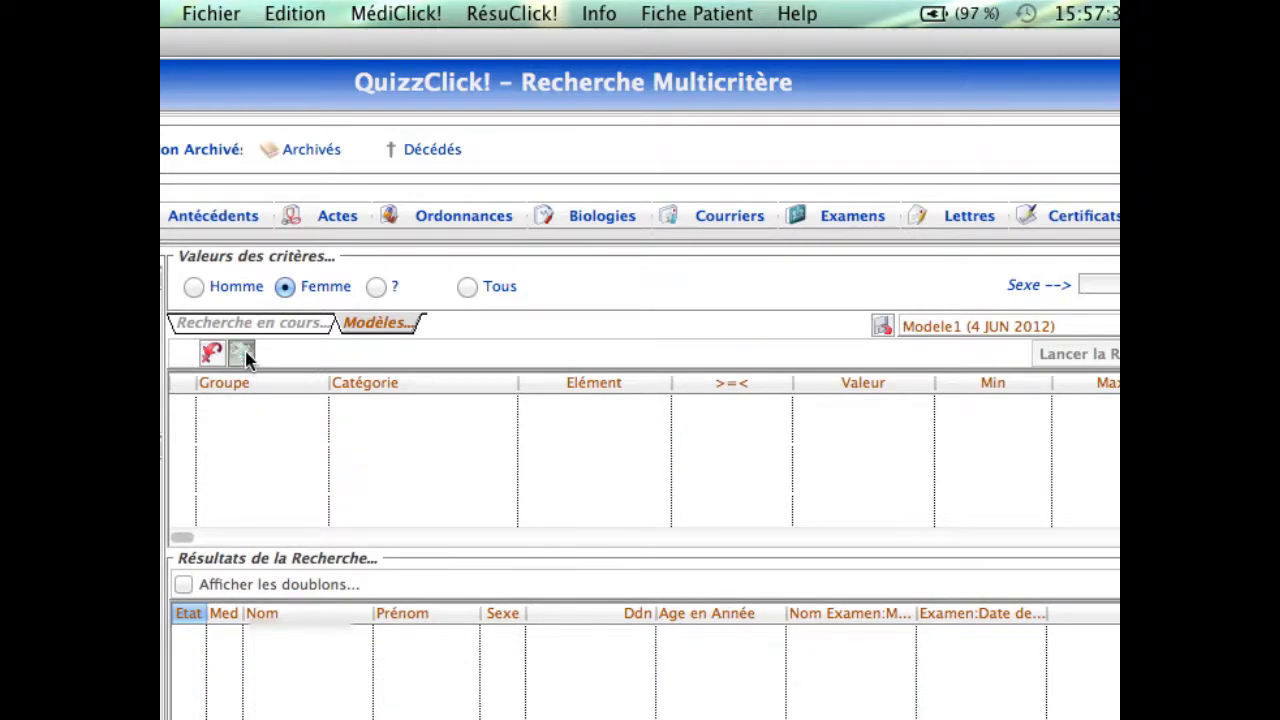
pyautogui.click(245, 355)
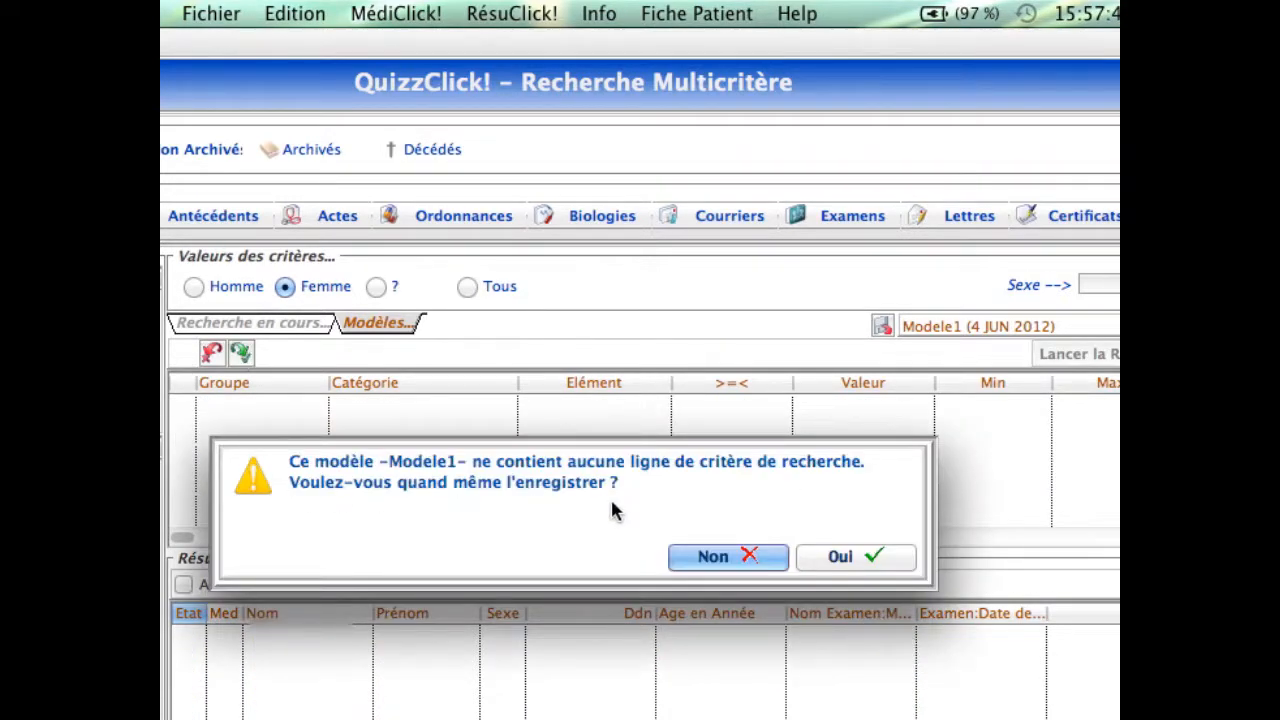
pyautogui.click(851, 557)
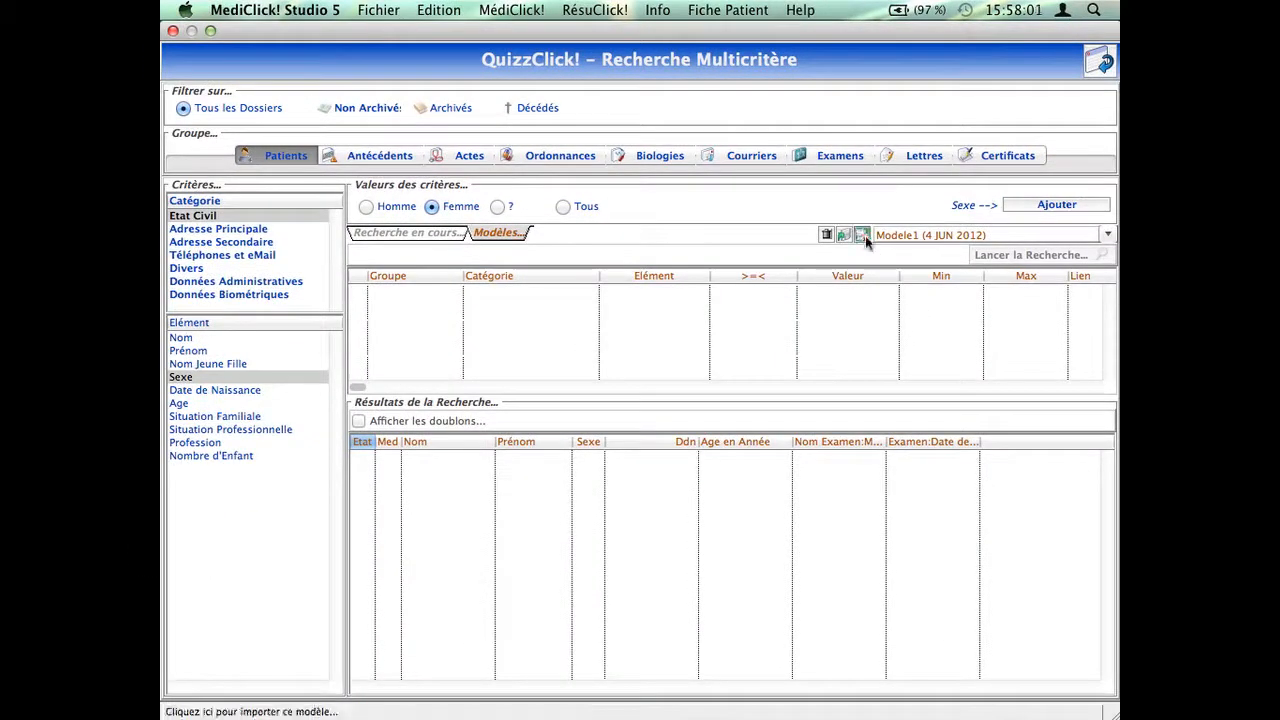
# Step: Import the exported model file ExpModelQuizzclick040612144900.df1 again as an additional search model
pyautogui.click(862, 236)
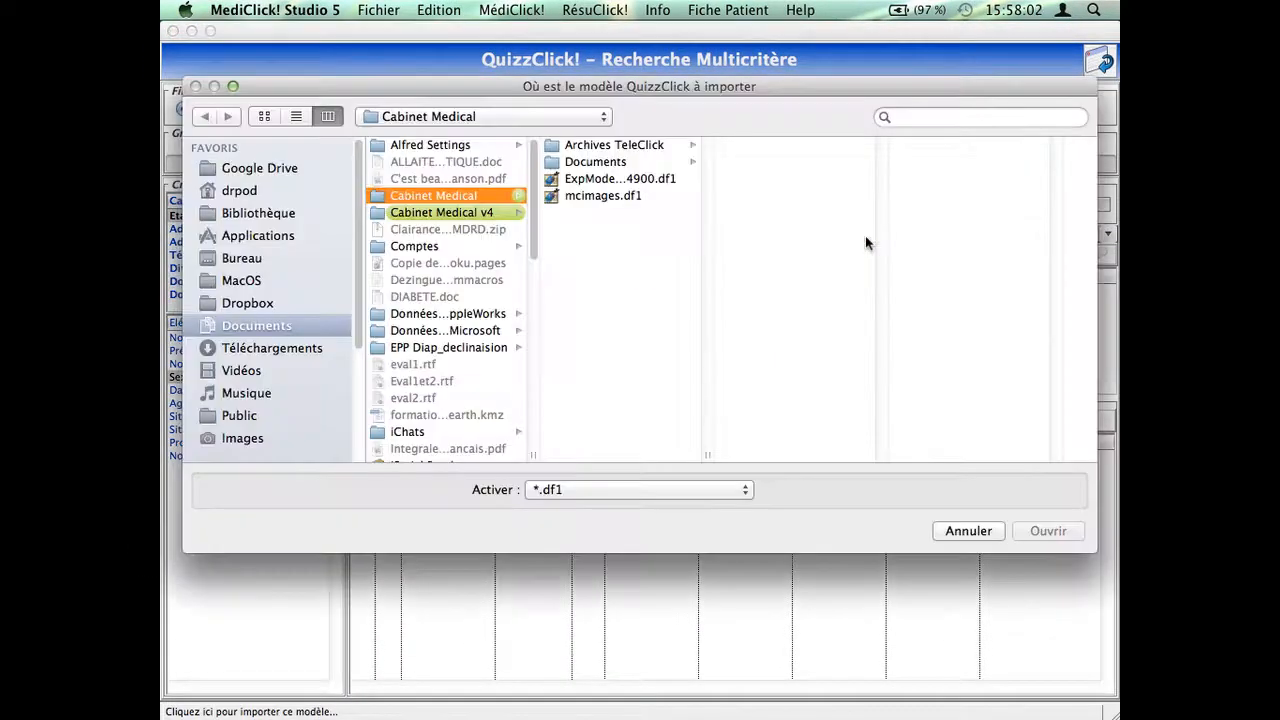
pyautogui.click(606, 180)
pyautogui.click(1046, 531)
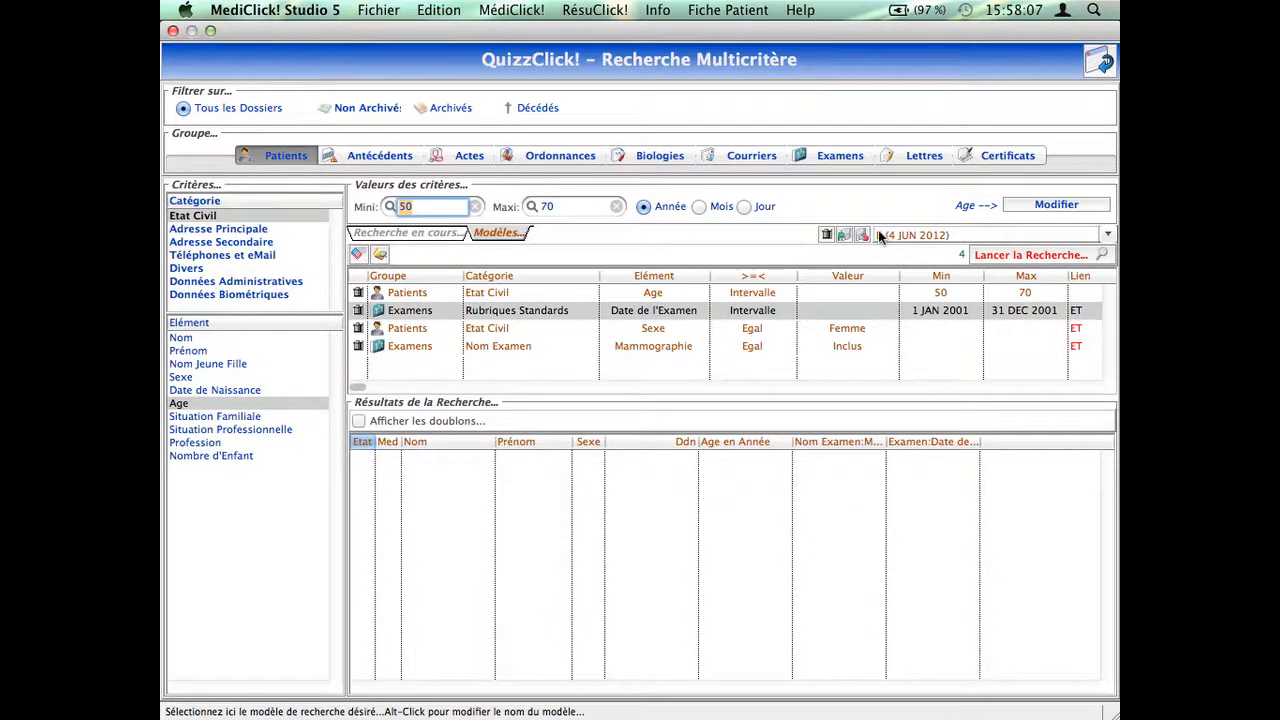
# Step: Rename the imported model B as "modele 2" and switch to Modele1 in the list of models
pyautogui.click(1108, 235)
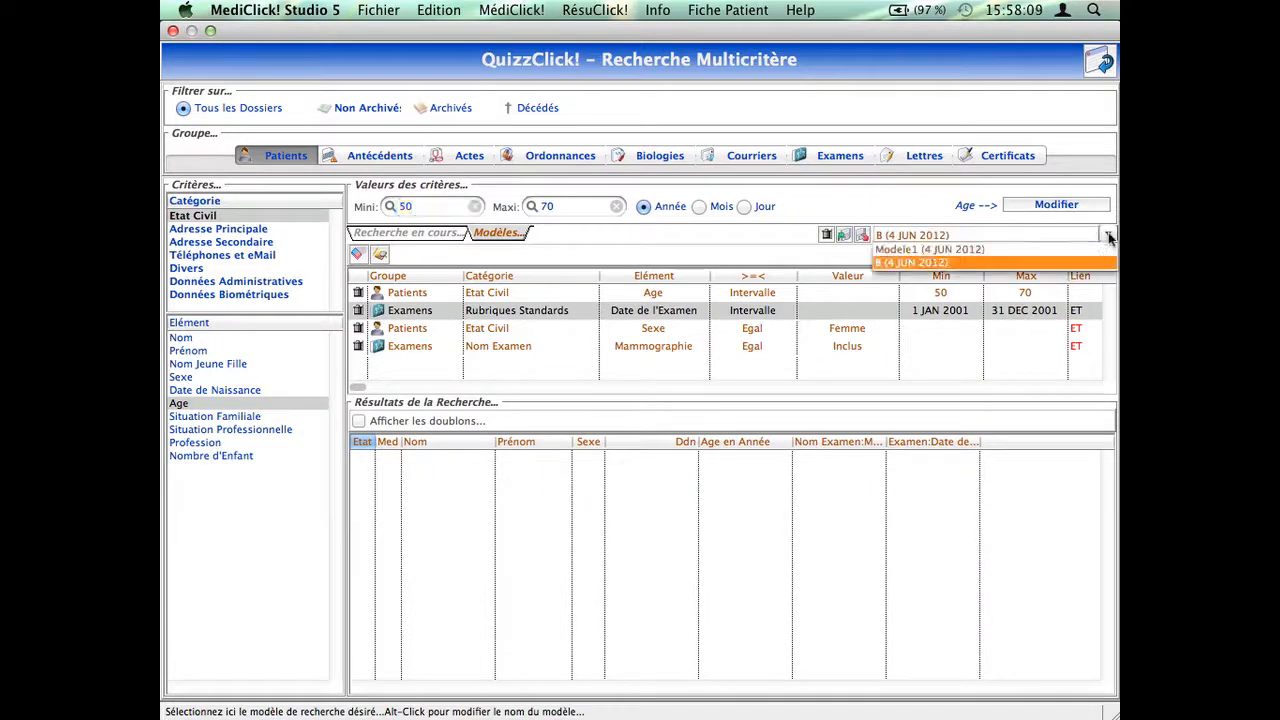
pyautogui.click(1110, 235)
pyautogui.click(929, 238)
pyautogui.keyDown('alt'); pyautogui.click(911, 263); pyautogui.keyUp('alt')
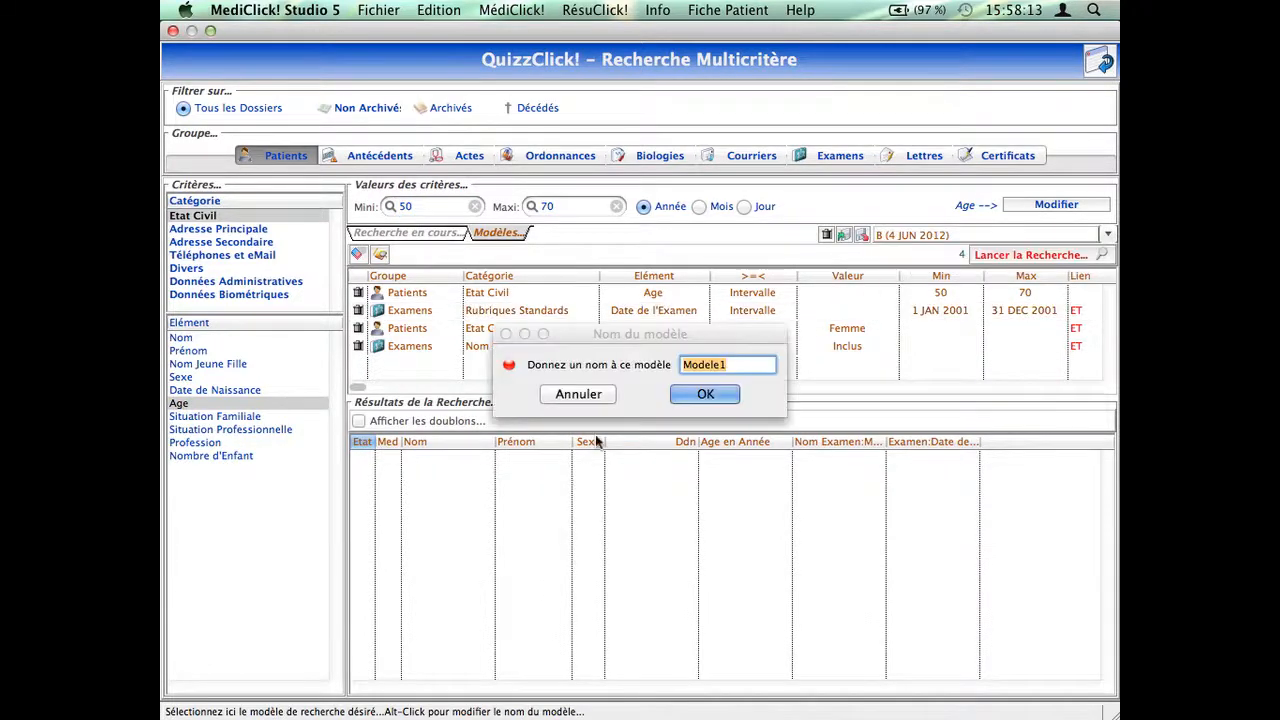
pyautogui.write('modele 2')
pyautogui.click(690, 394)
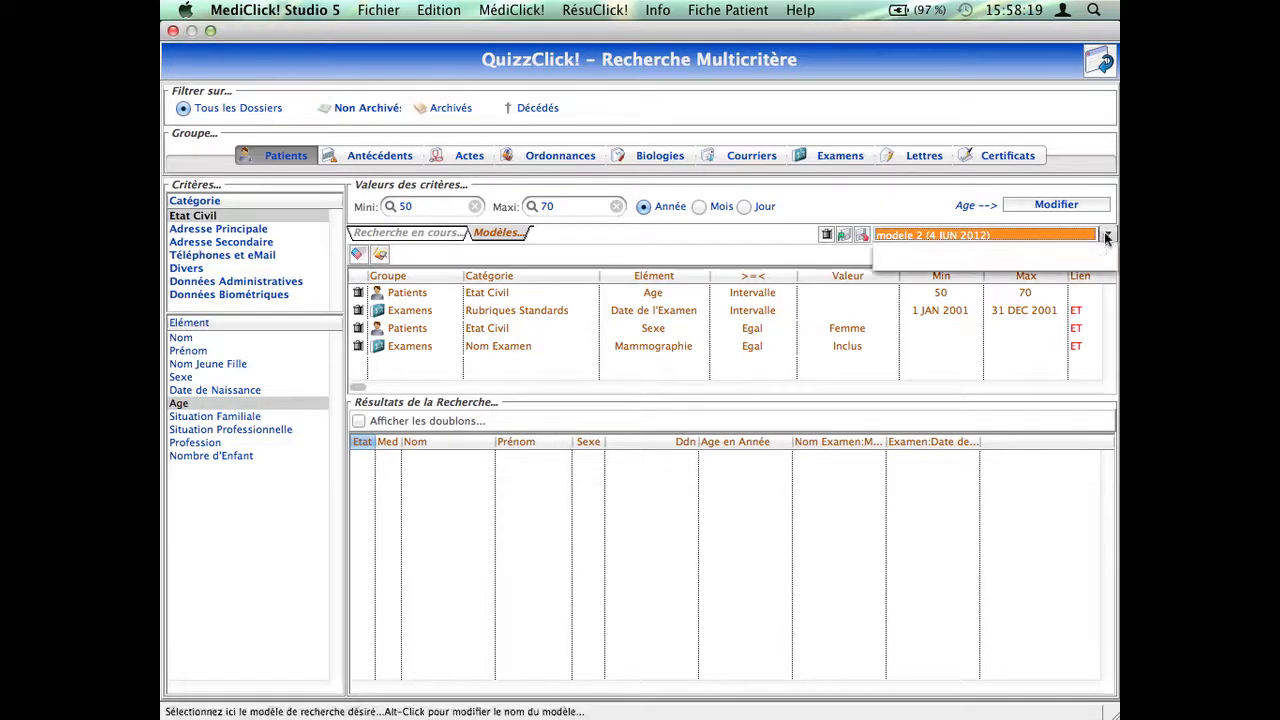
pyautogui.click(1100, 235)
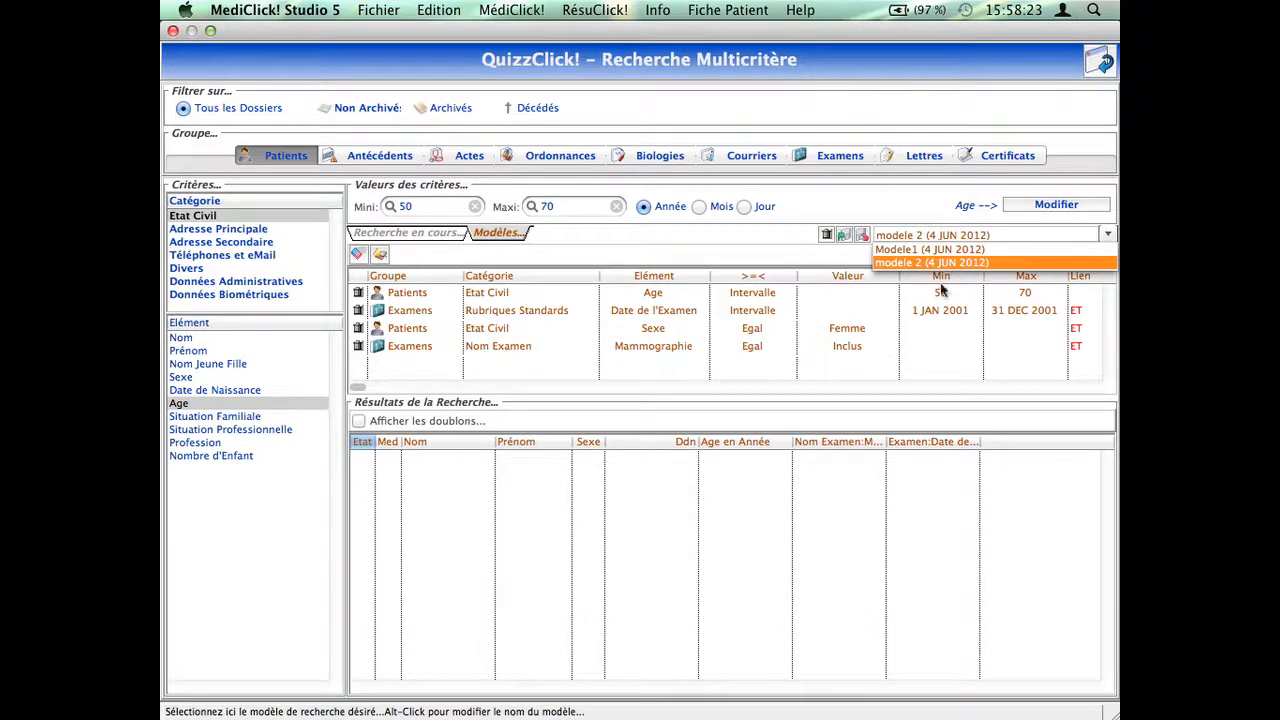
pyautogui.click(918, 250)
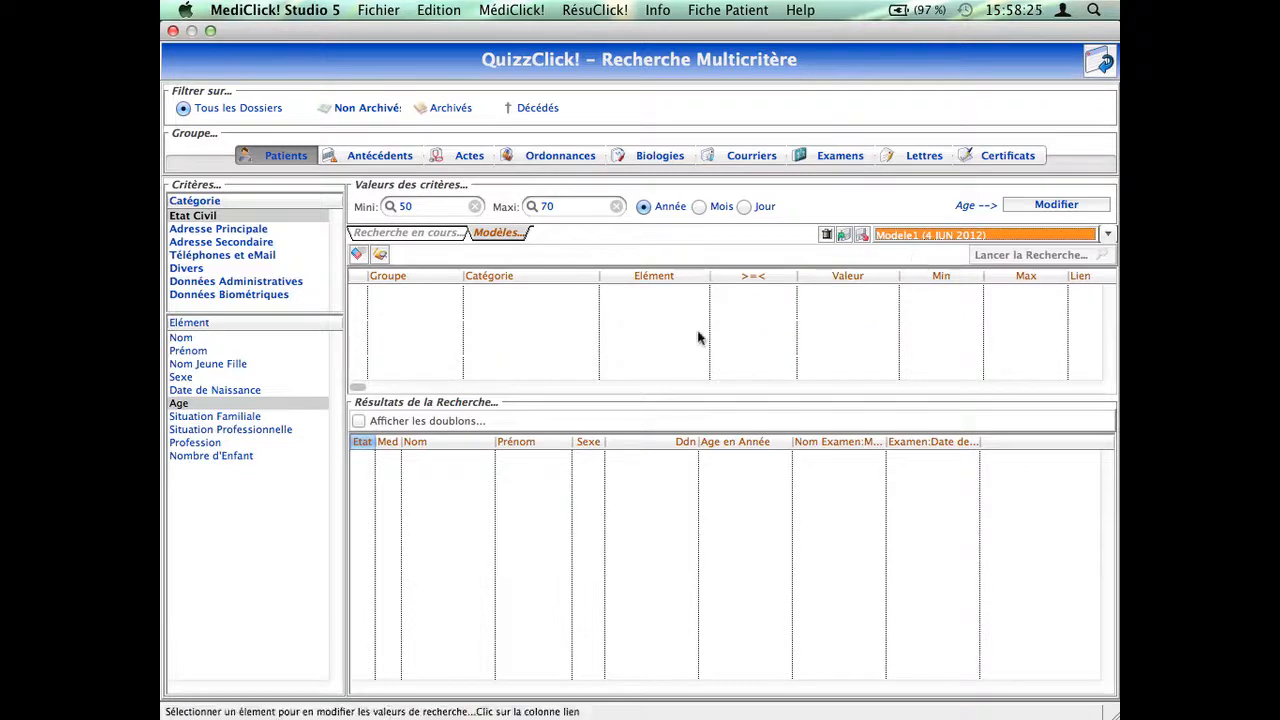
# Step: Delete the search model Modele1 and confirm its removal
pyautogui.click(827, 236)
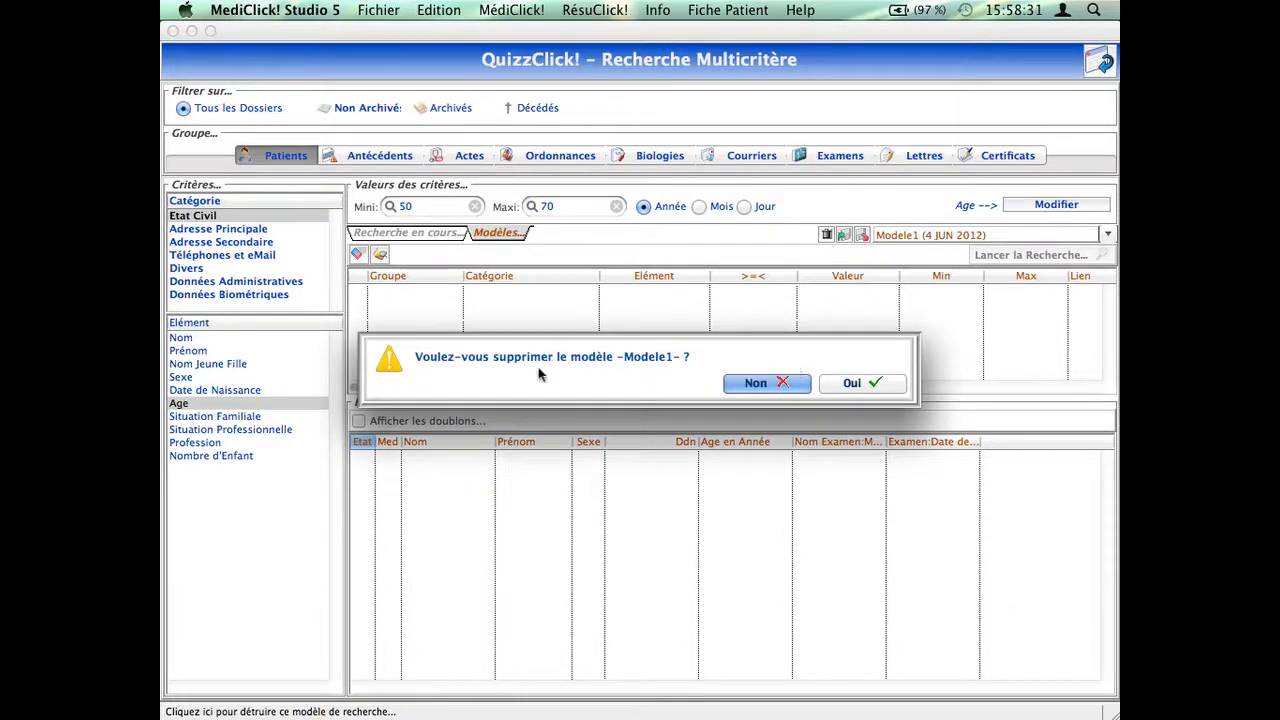
pyautogui.click(855, 388)
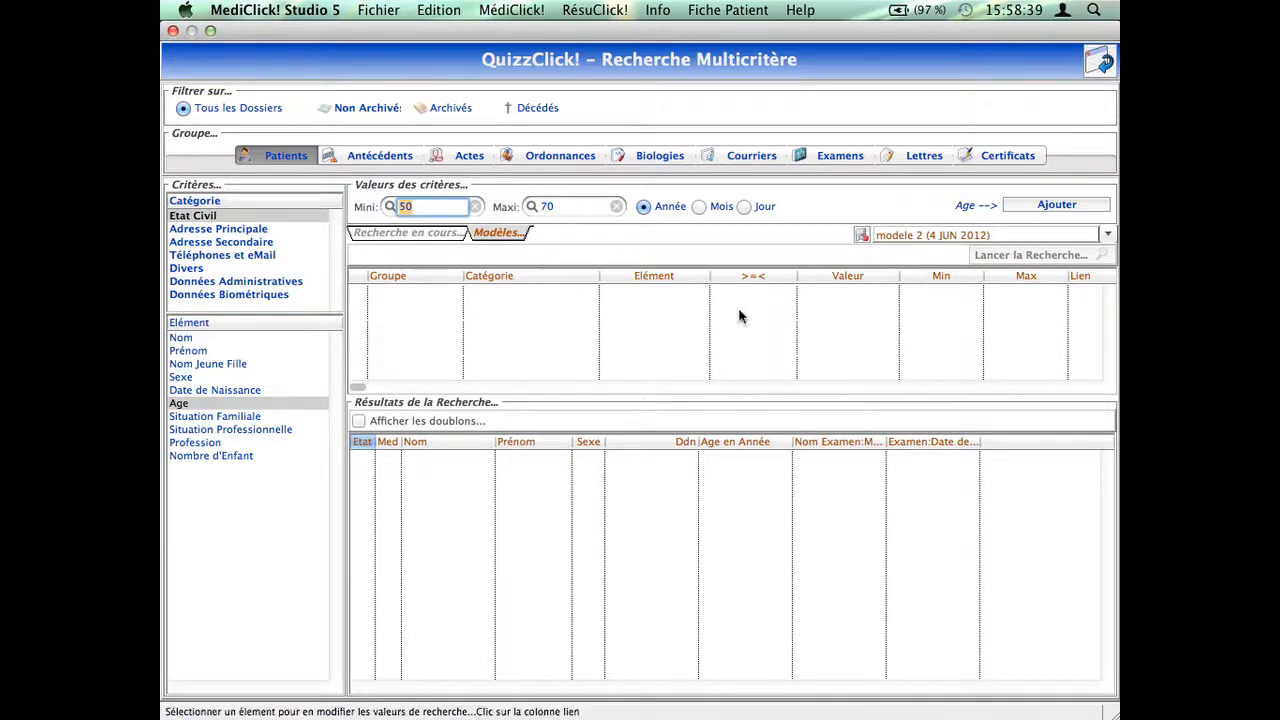
# Step: Add the criterion Sexe equal to Homme to the current search and launch the search
pyautogui.click(405, 232)
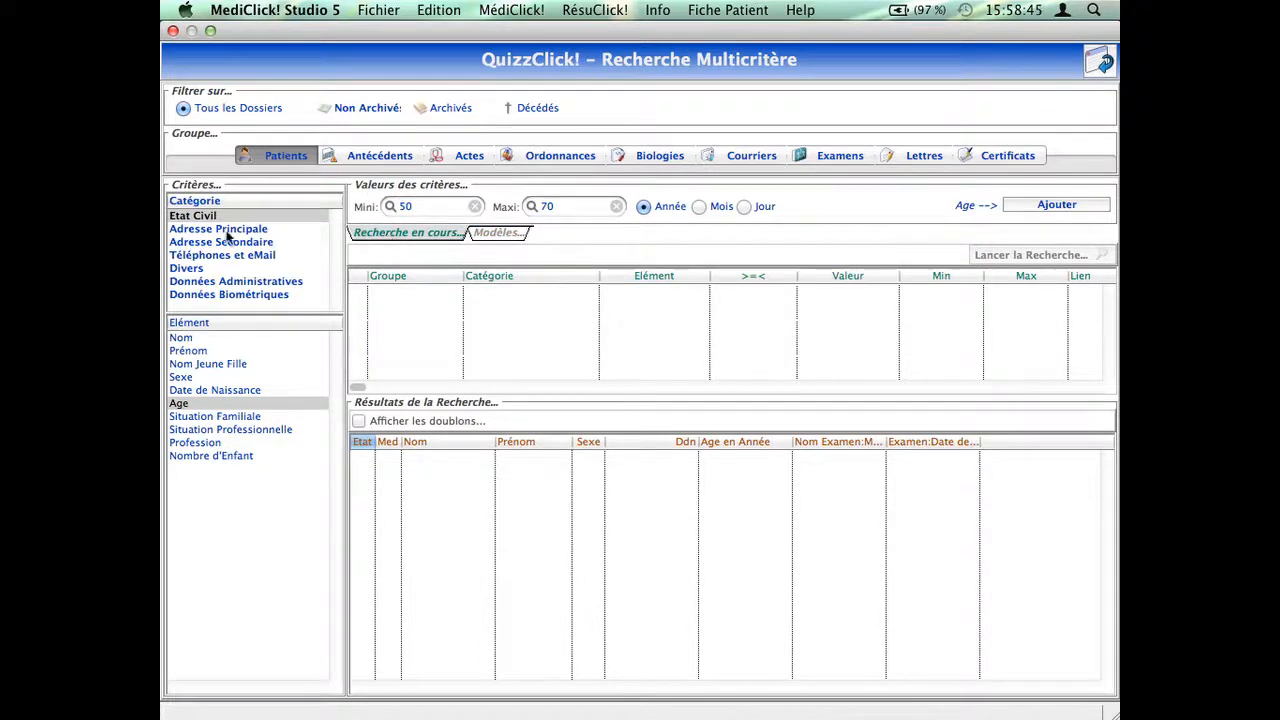
pyautogui.click(182, 377)
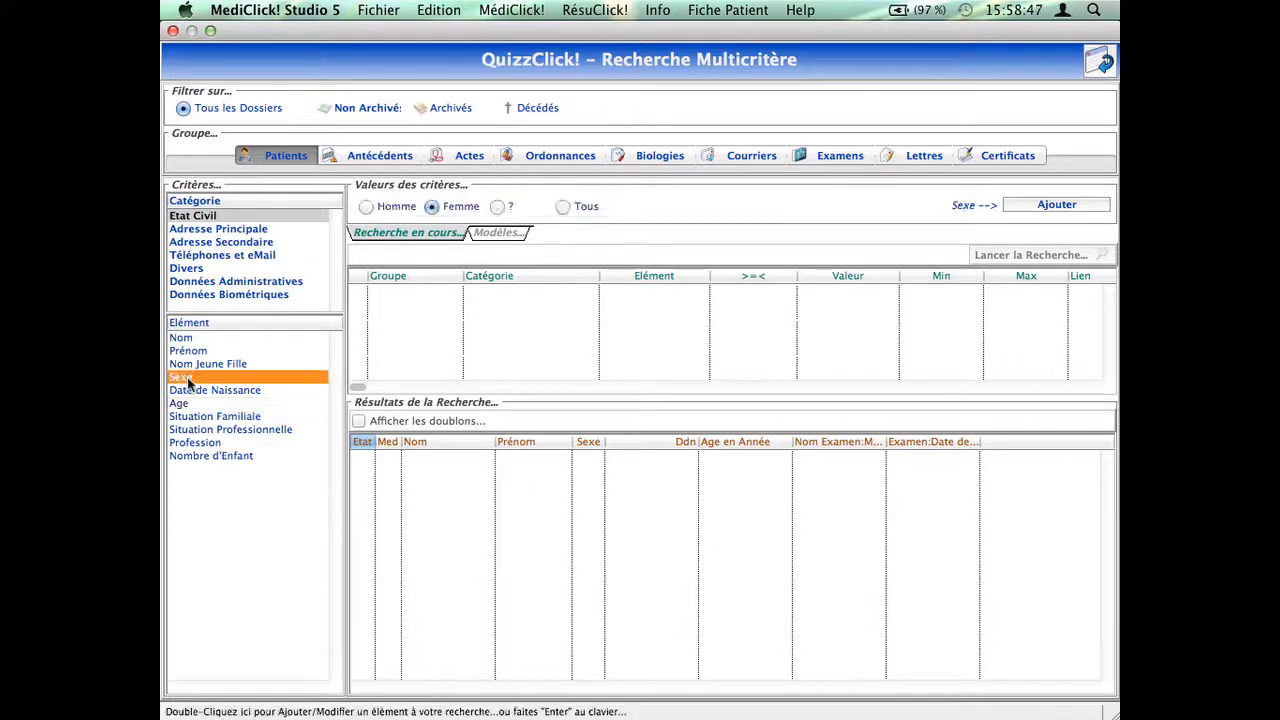
pyautogui.click(400, 209)
pyautogui.click(1056, 204)
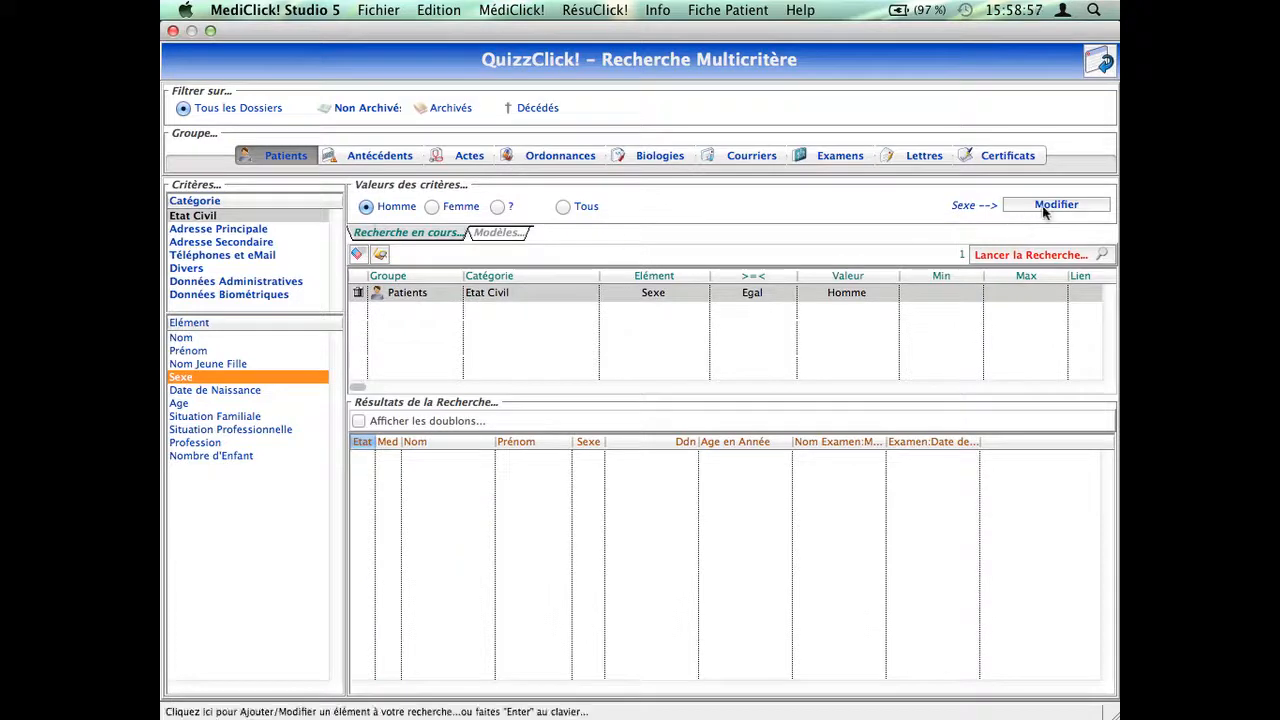
pyautogui.click(1025, 256)
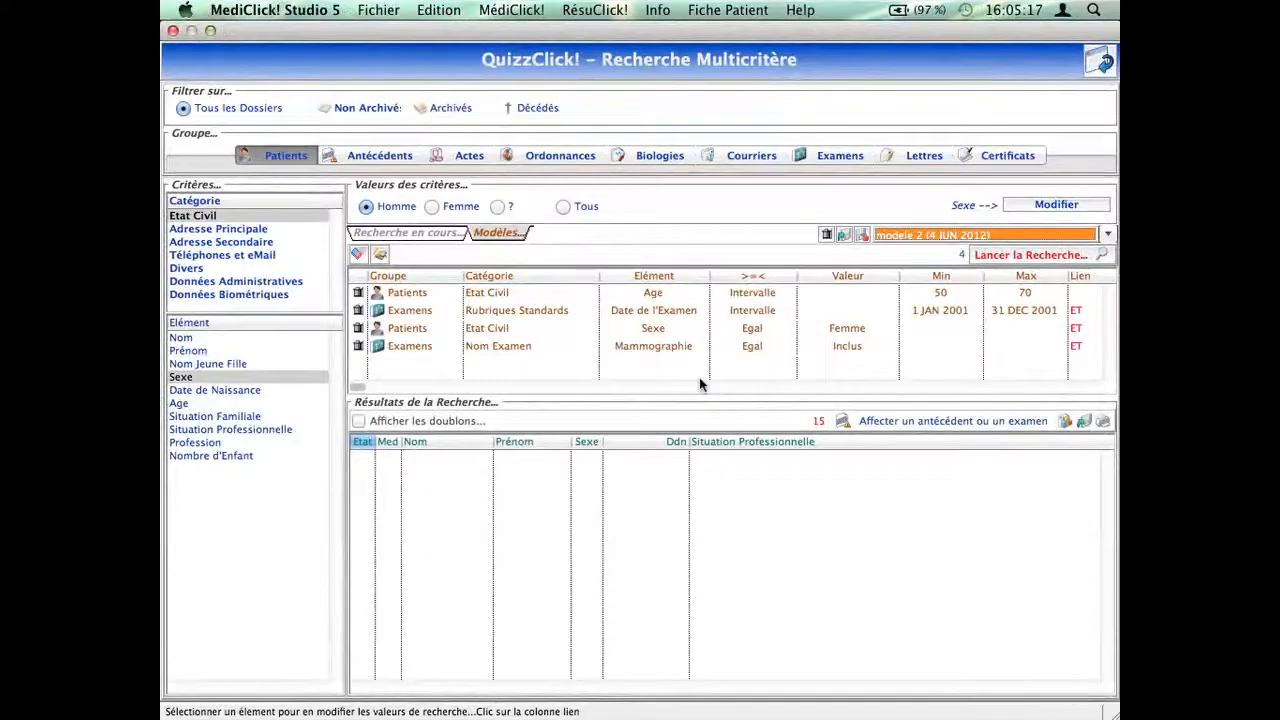
# Step: Leave the multi-criteria search and open the search and printing view of the patient's main fees (Honoraires) window
pyautogui.click(1094, 59)
pyautogui.click(887, 60)
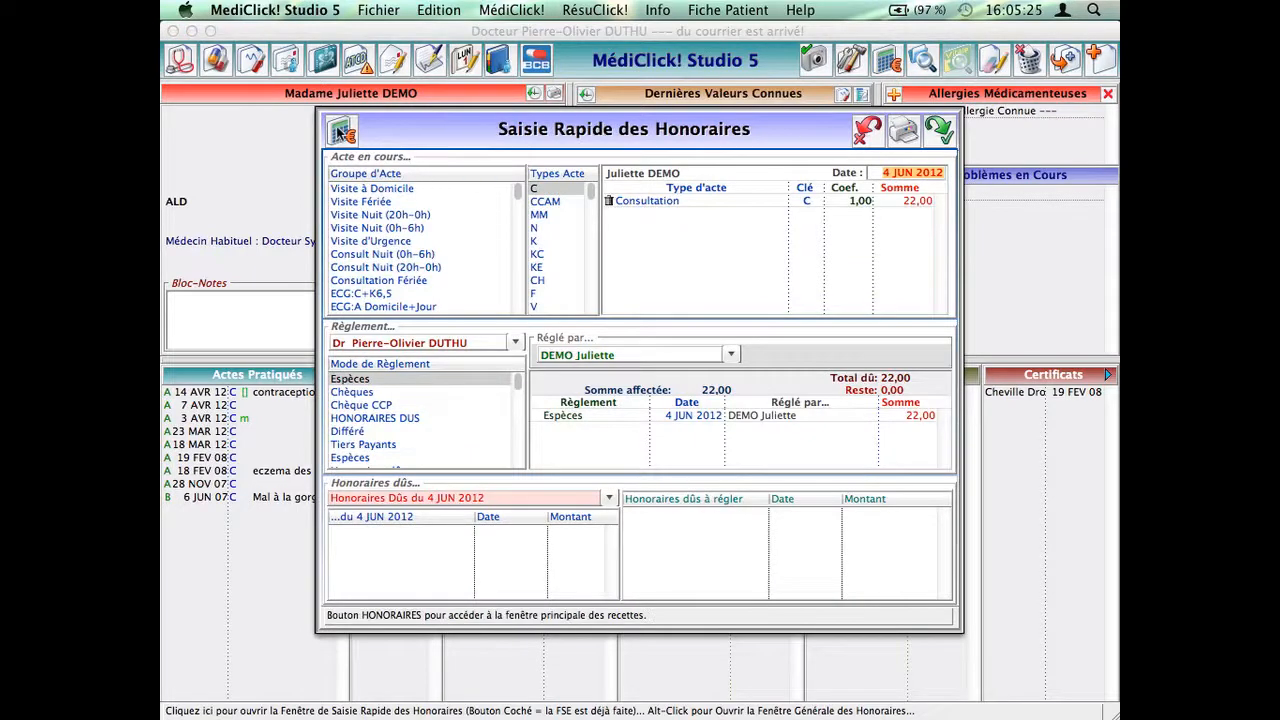
pyautogui.click(339, 132)
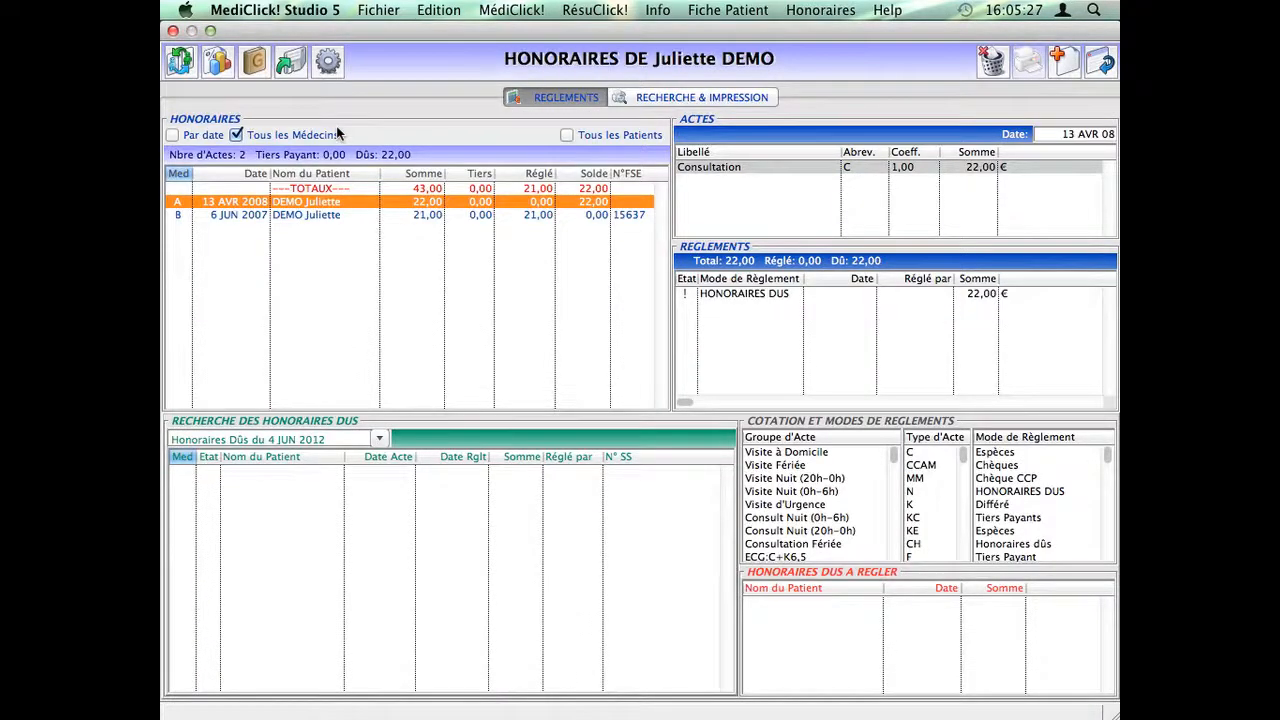
pyautogui.click(700, 97)
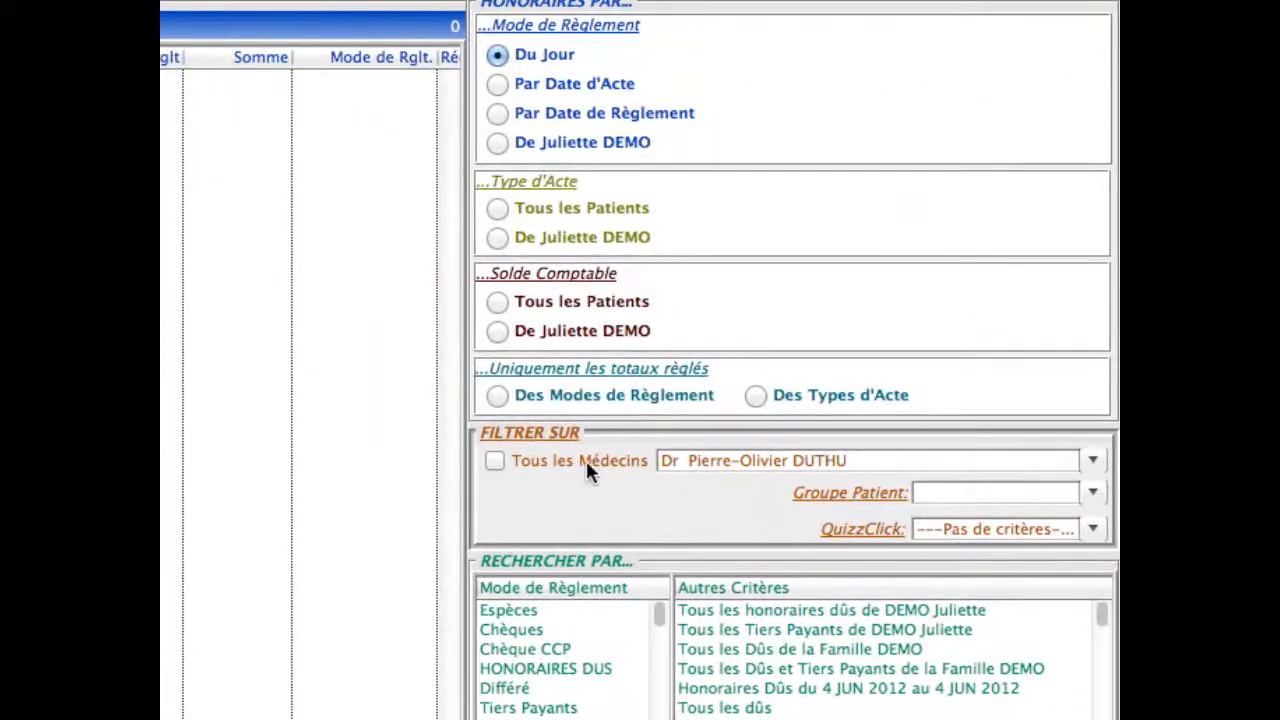
# Step: Set the QuizzClick filter of the fees search to the model "modele 2"
pyautogui.click(1091, 531)
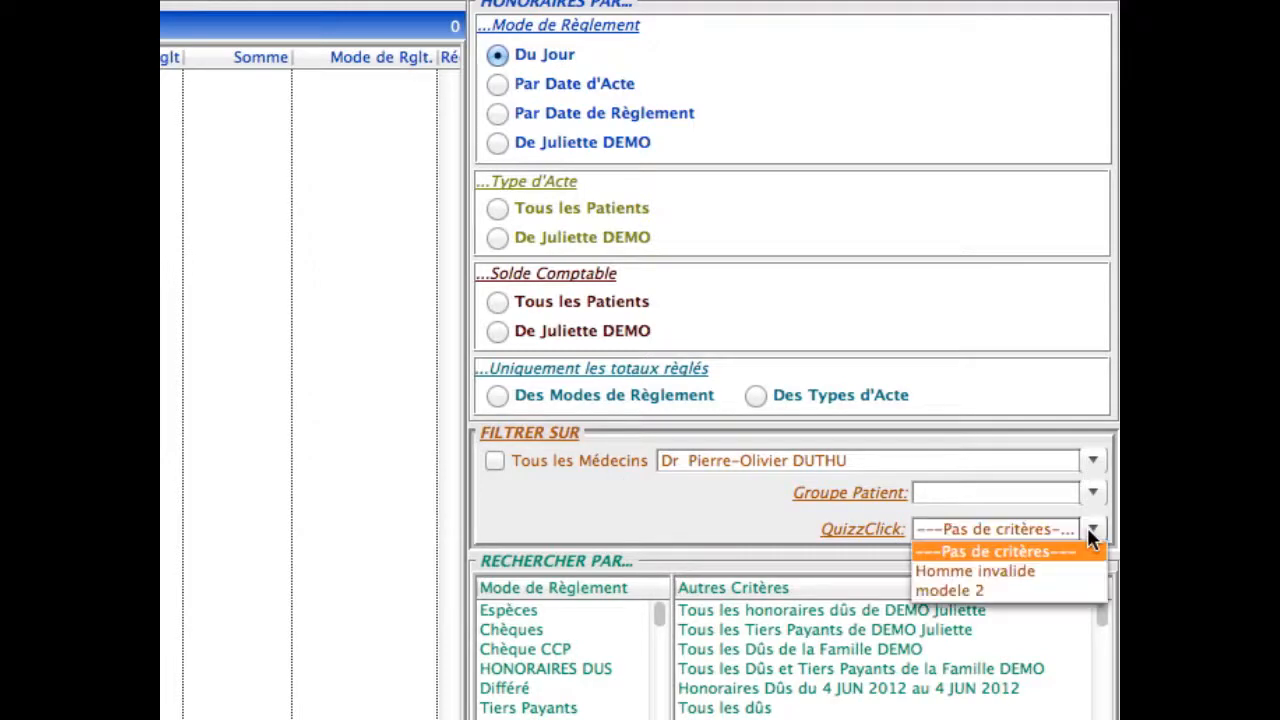
pyautogui.click(1085, 591)
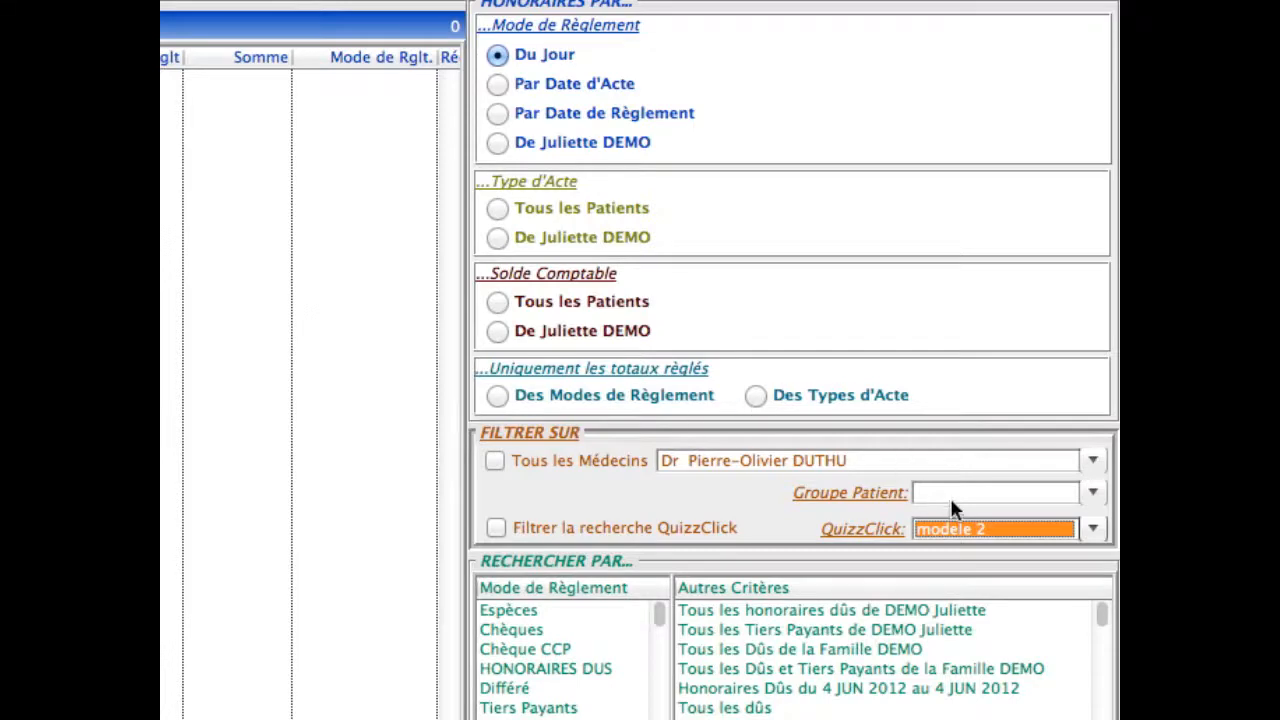
pyautogui.click(1093, 530)
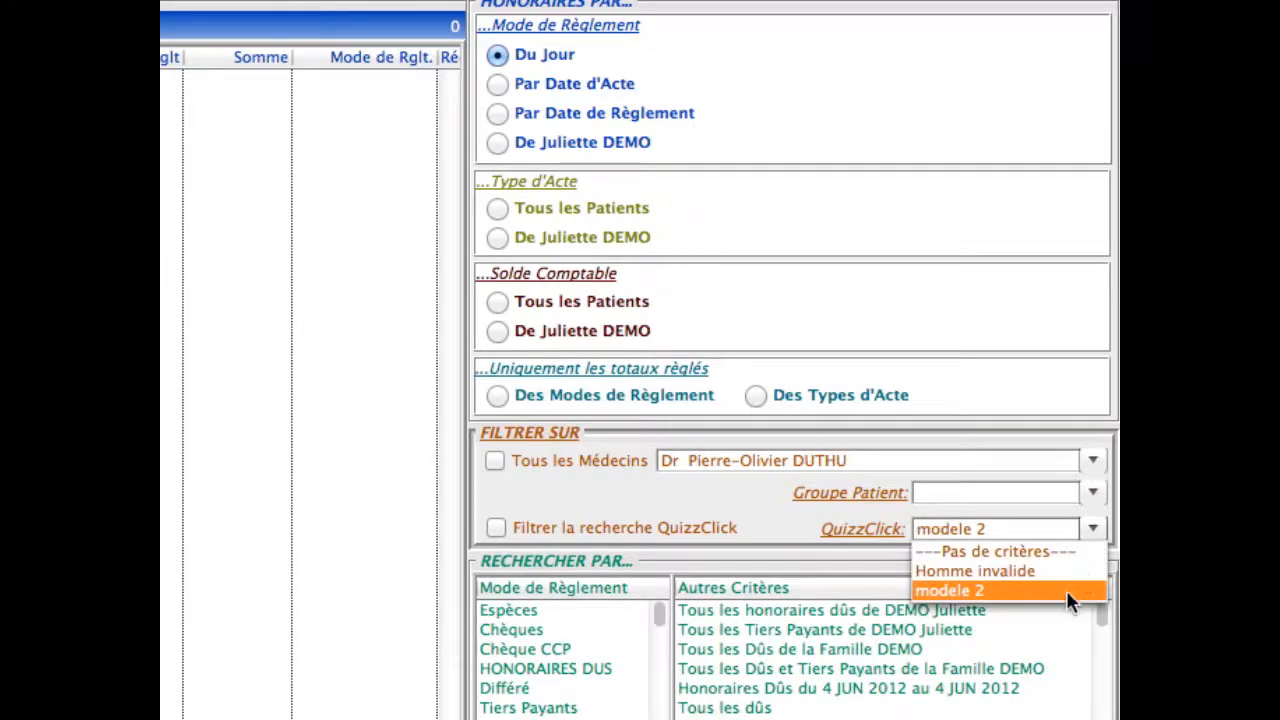
pyautogui.click(1066, 590)
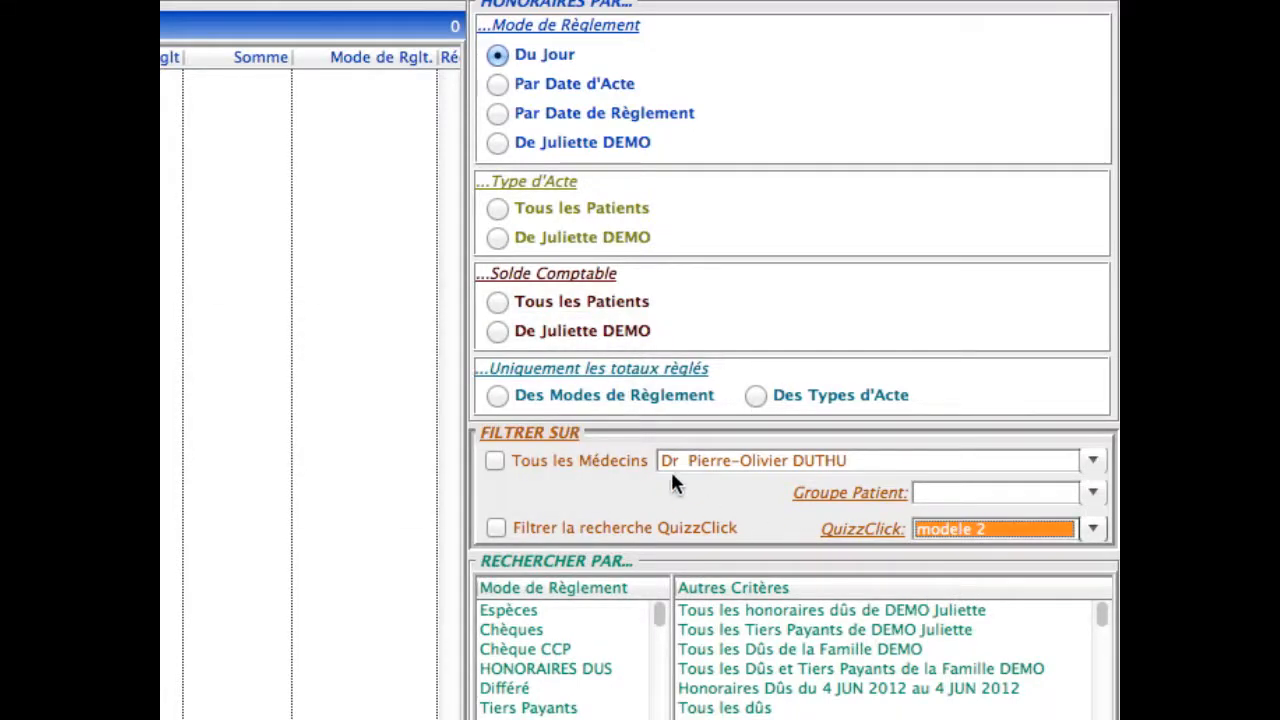